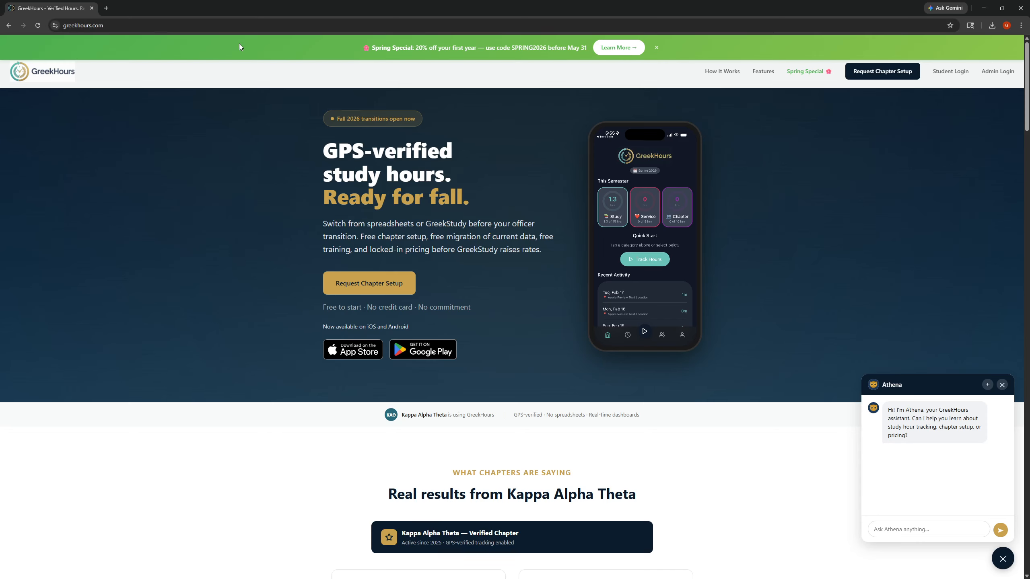
- Sign in to the admin dashboard with the demo admin account
left_click(997, 75)
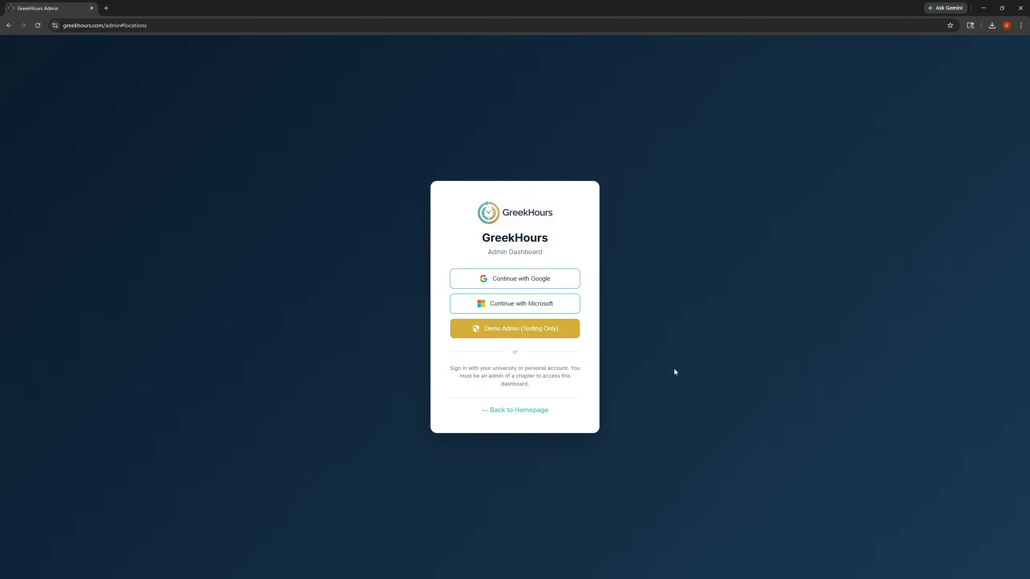
left_click(487, 331)
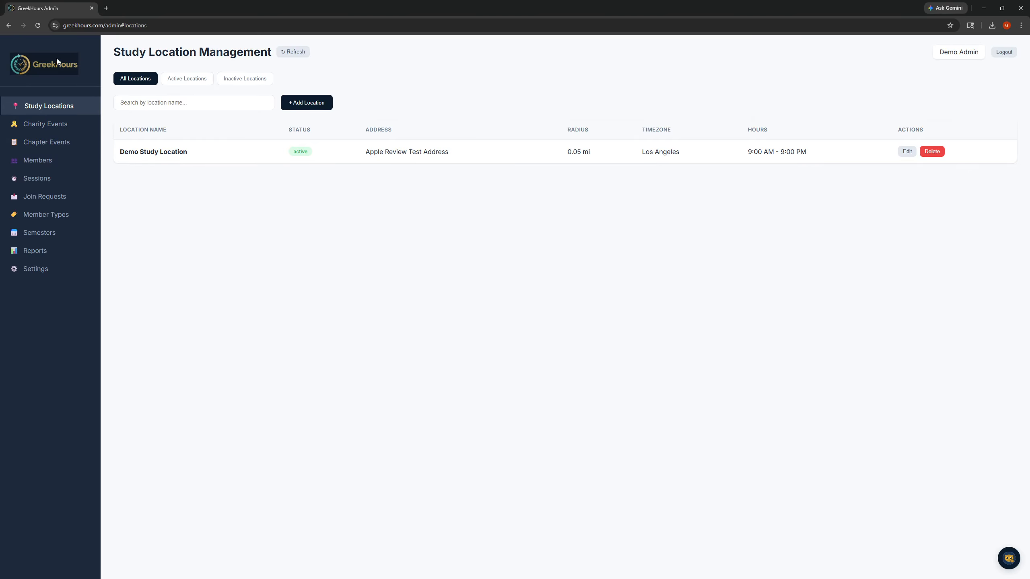
- Look through the Charity Events, Chapter Events, Members and Member Types sections of the admin dashboard
left_click(43, 124)
left_click(39, 143)
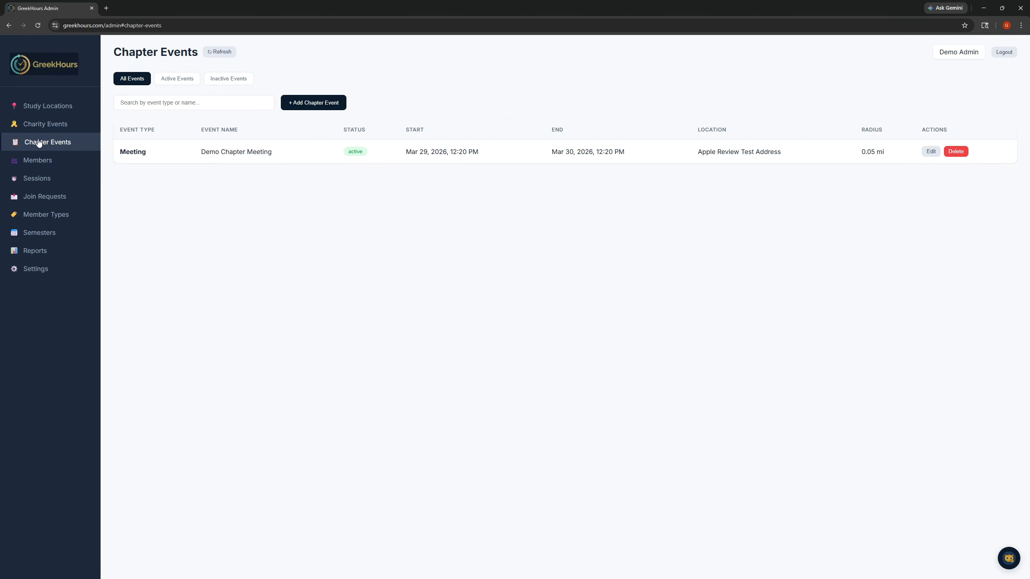
left_click(35, 162)
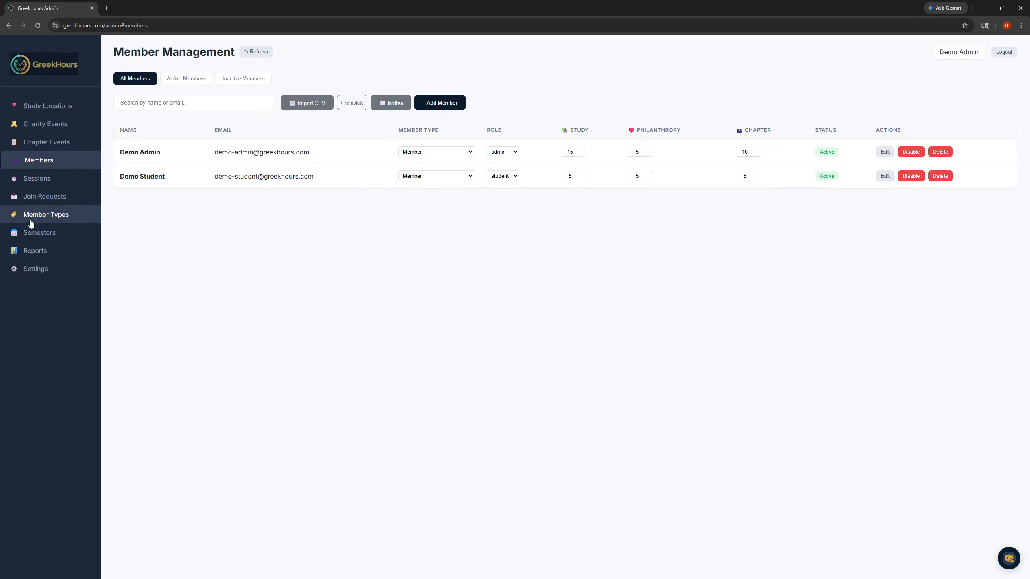
left_click(33, 220)
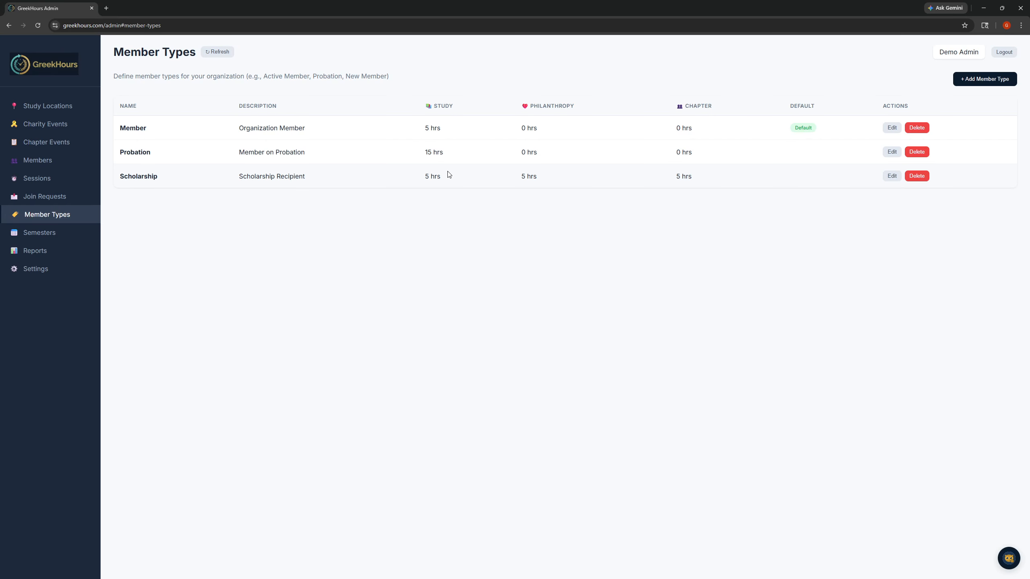
- Review the name and the study, philanthropy and chapter hour fields for a new member type, and cancel without adding it
left_click(964, 80)
left_click(521, 216)
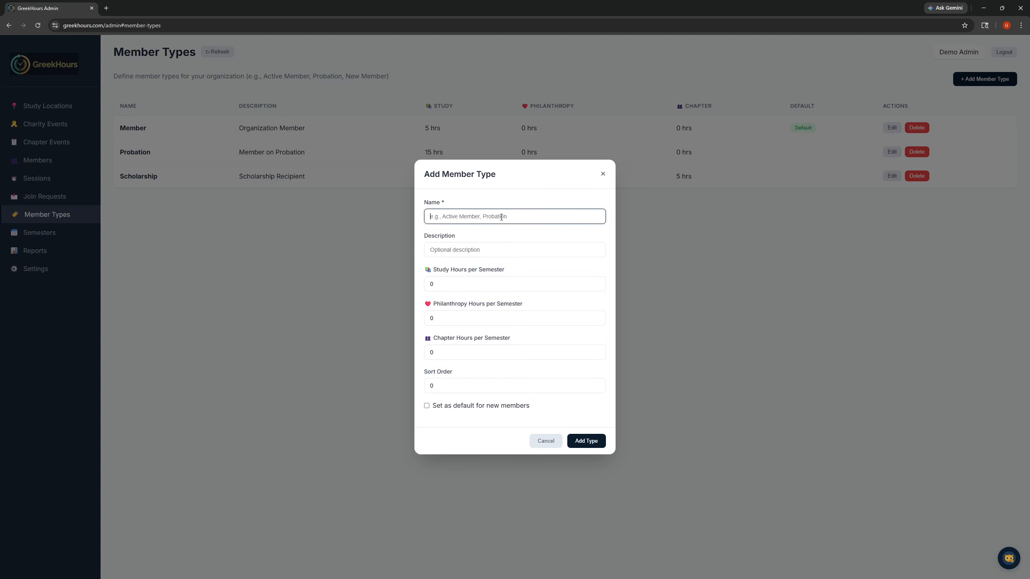
left_click(482, 284)
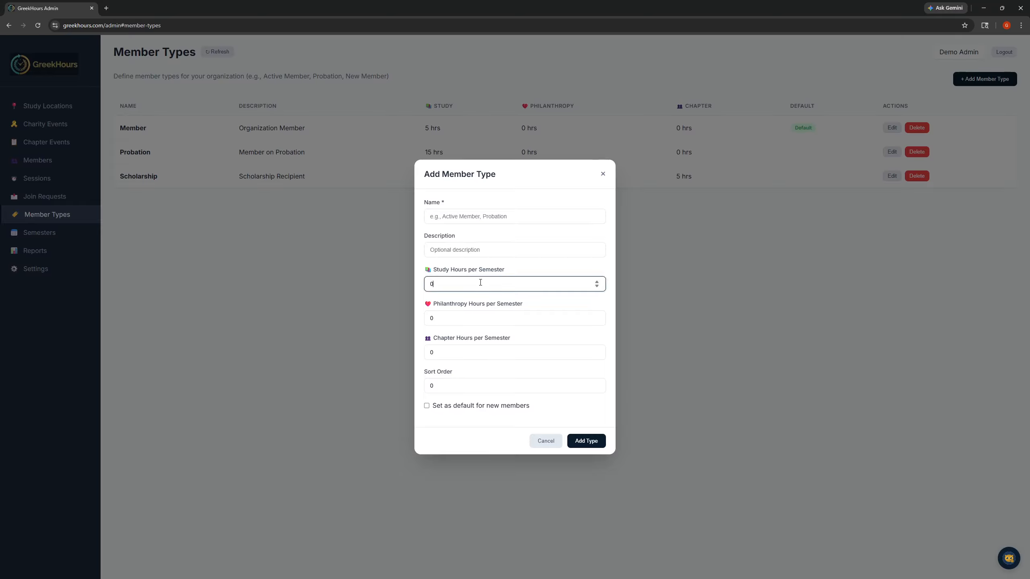
left_click(463, 318)
left_click(462, 351)
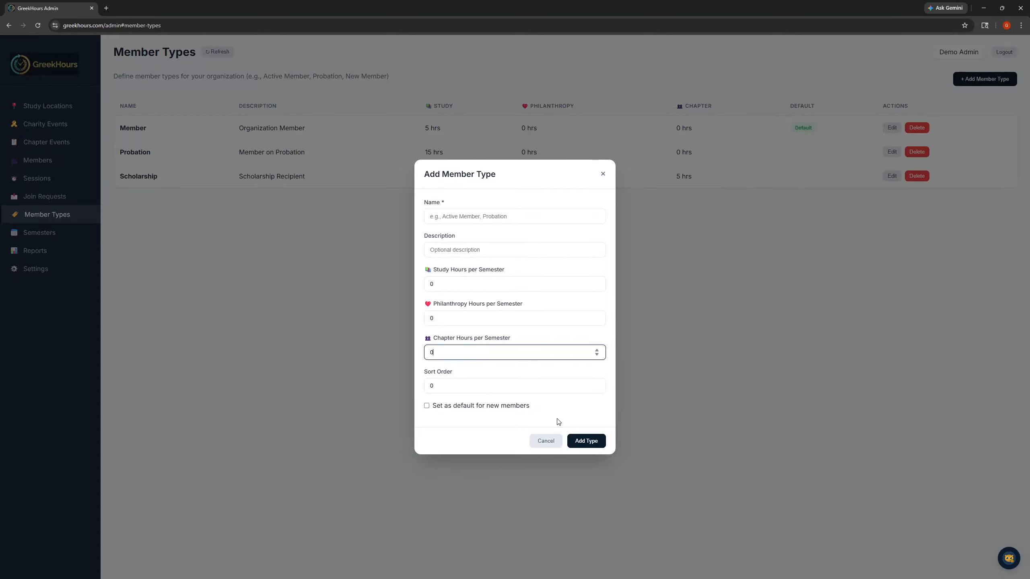
left_click(535, 443)
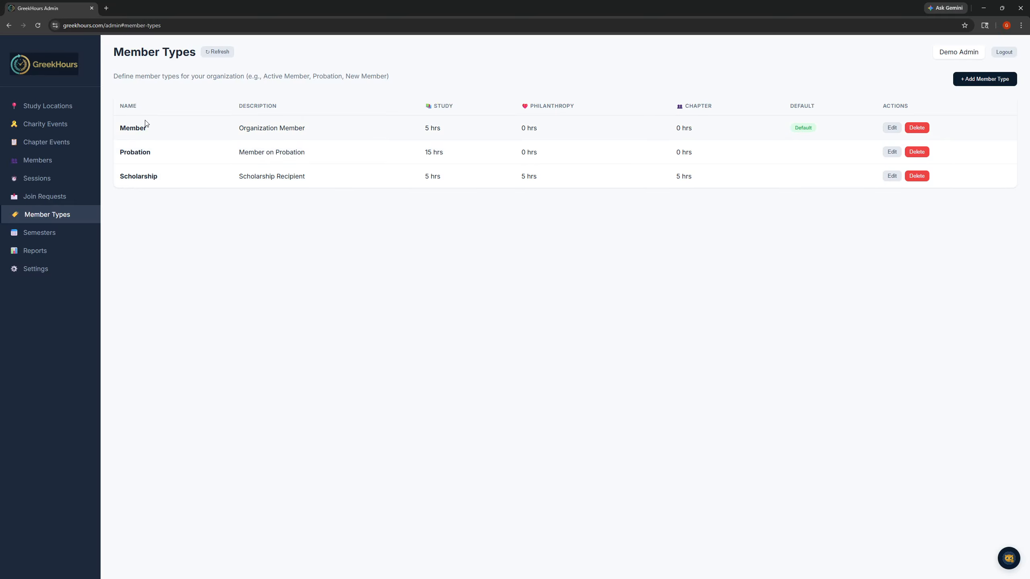
- Start a new member in Member Management with first name Test and last name 1, and fill in the member's email
left_click(52, 165)
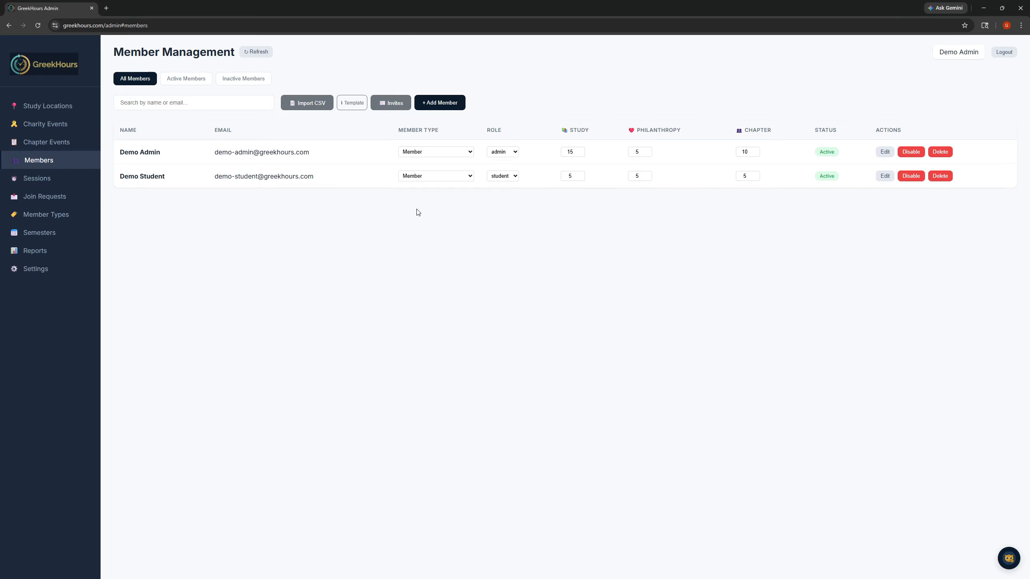
left_click(441, 103)
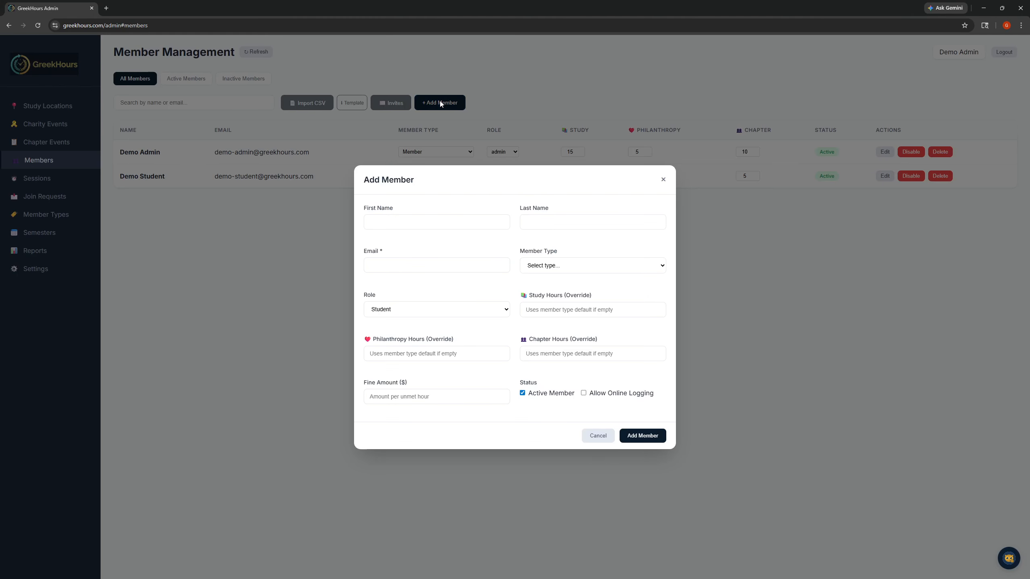
left_click(469, 220)
type("Test")
key("Tab")
type("1")
key("Tab")
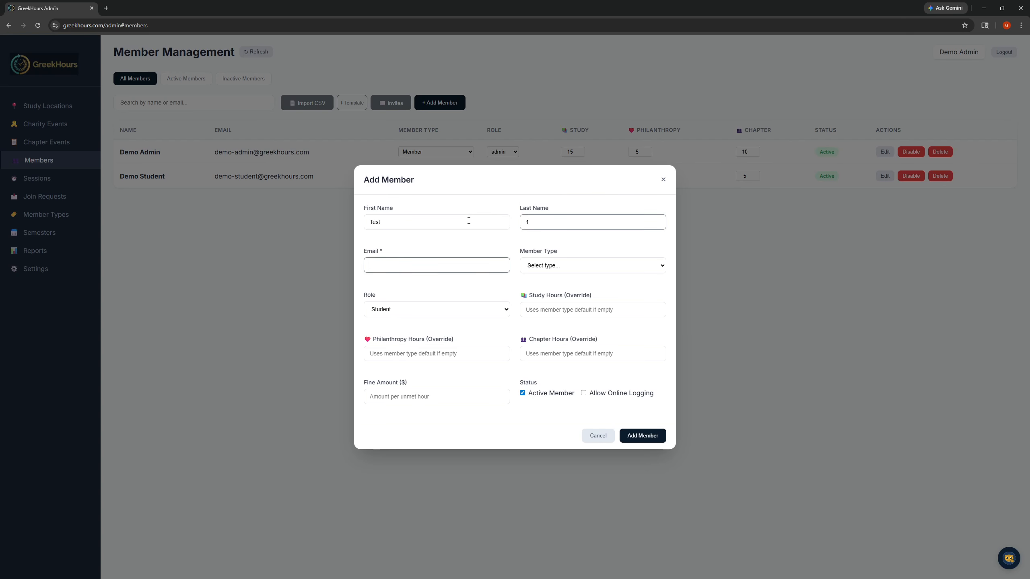
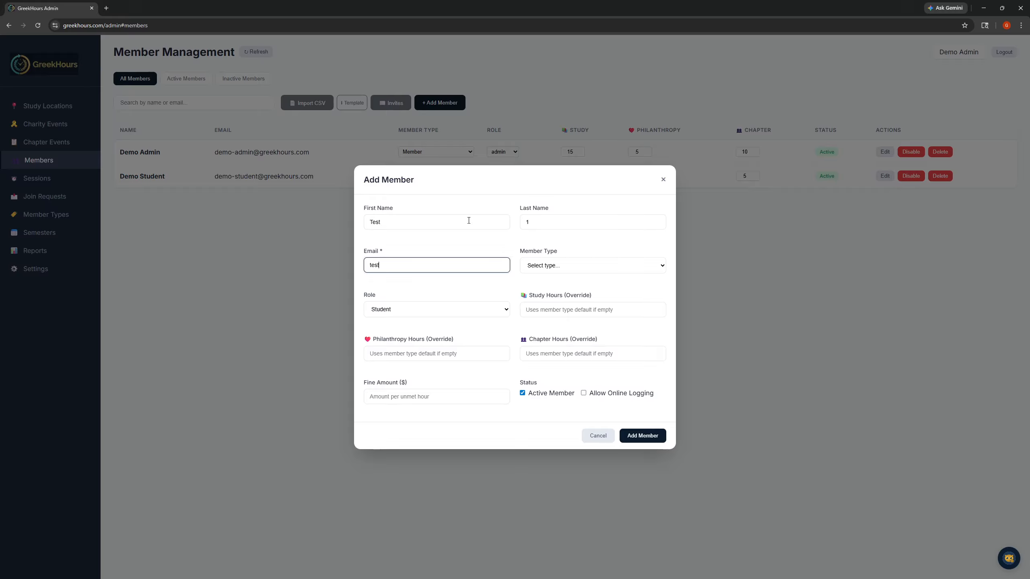
- Assign the Member type and keep the Student role, add the new member and dismiss the invite notice
left_click(557, 268)
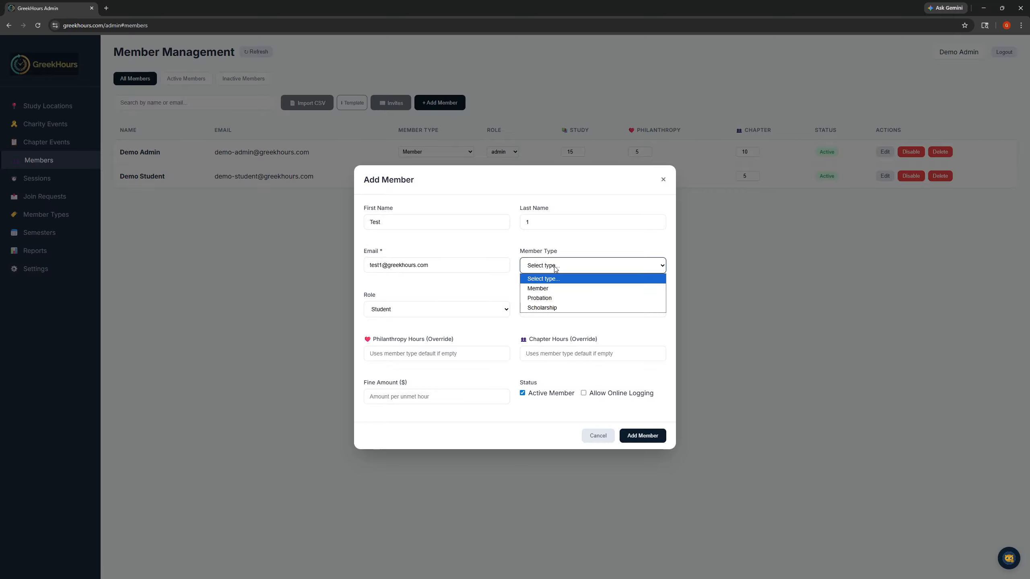
left_click(550, 288)
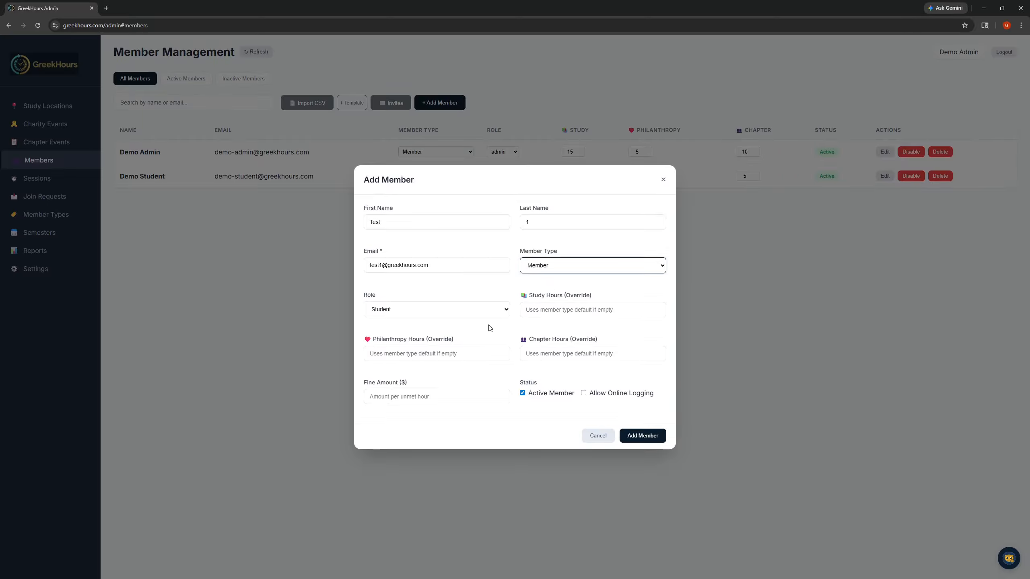
left_click(480, 314)
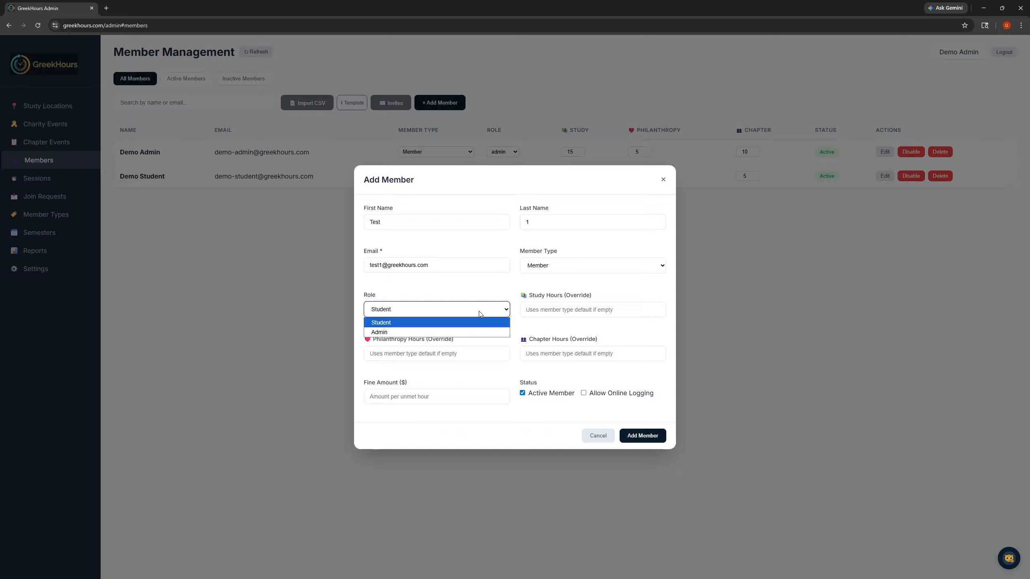
left_click(480, 311)
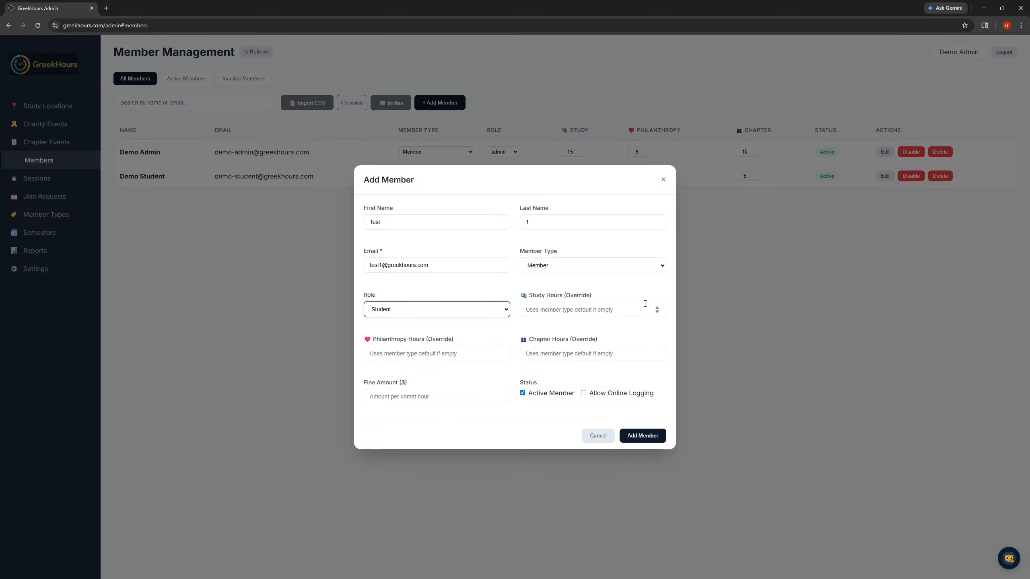
left_click(645, 437)
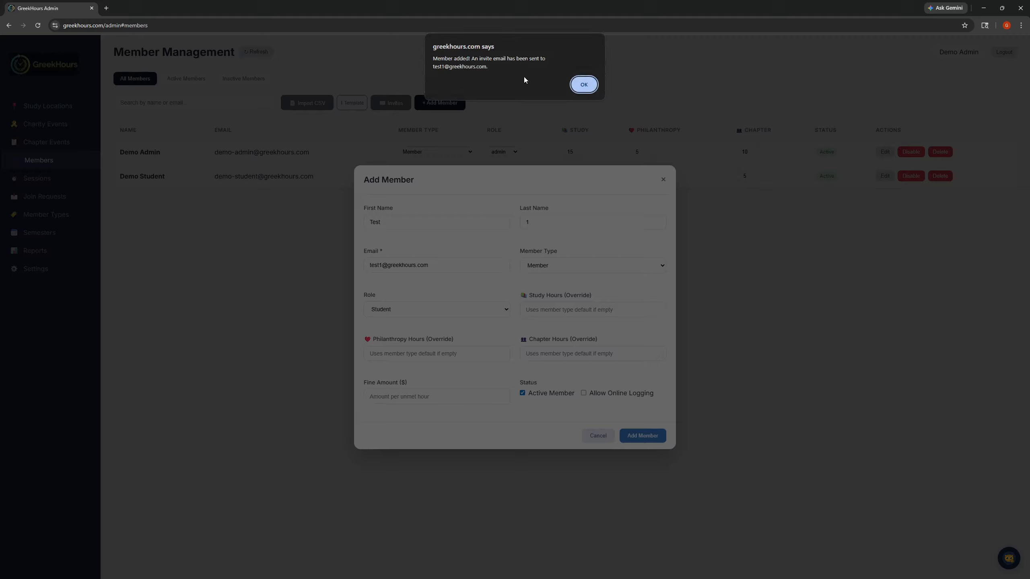
left_click(584, 85)
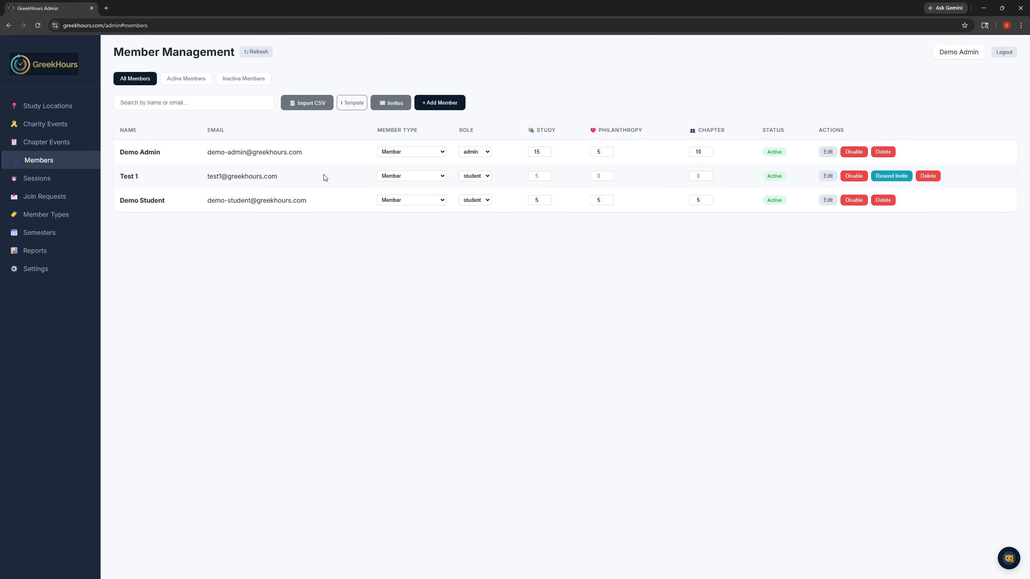
- Check the available member type and role options in the Test 1 row without changing them
left_click(442, 176)
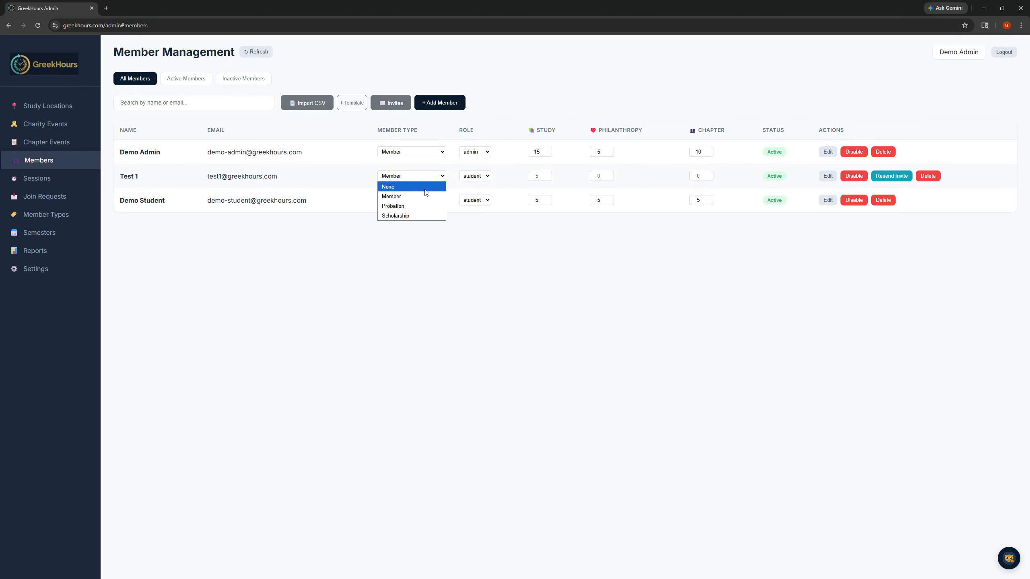
left_click(438, 177)
left_click(469, 178)
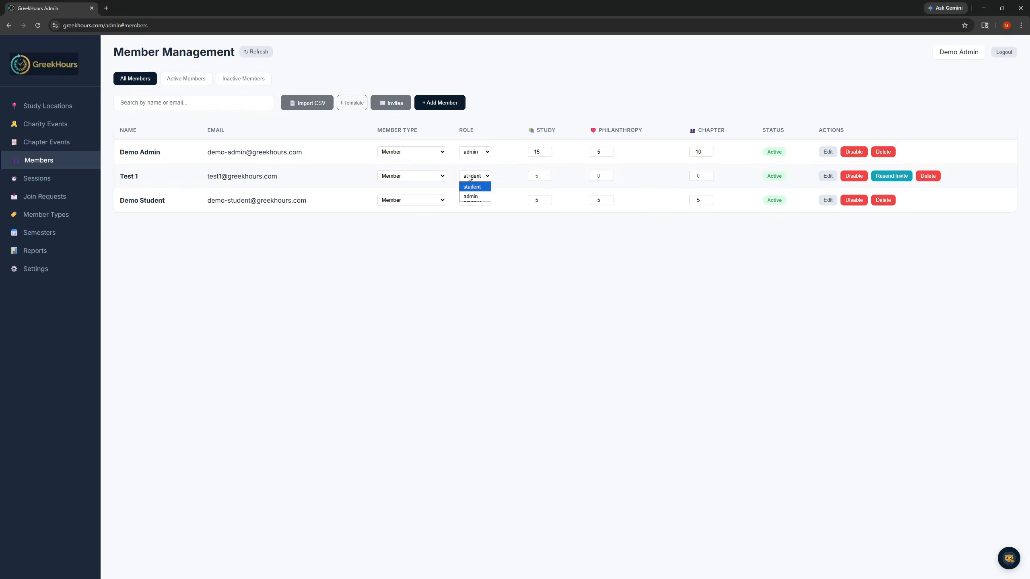
left_click(469, 178)
- Set the study hours to 5 and the chapter hours to 0 for member Test 1
left_click(538, 173)
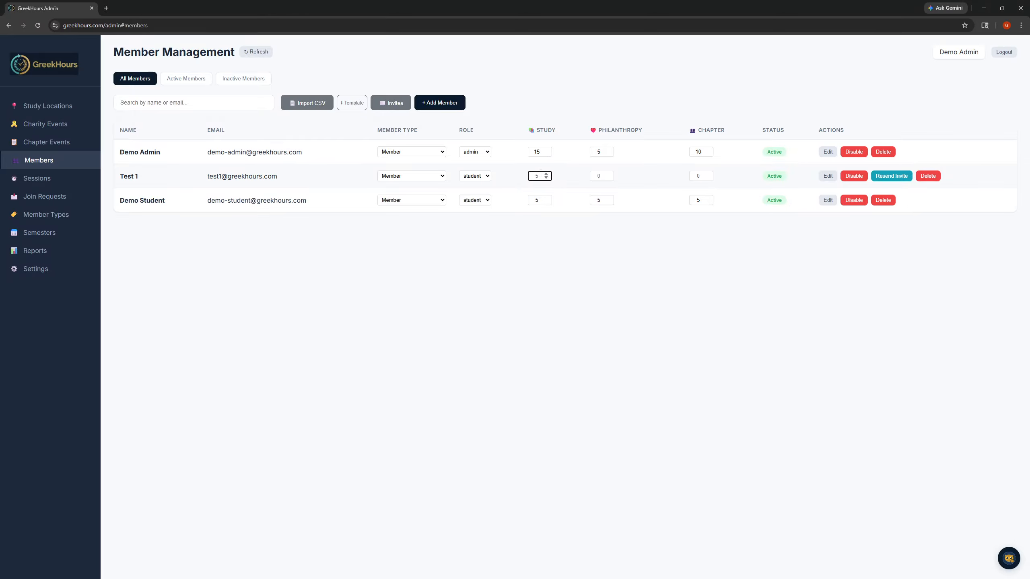
left_click(604, 176)
left_click(692, 179)
left_click(546, 178)
type("5")
left_click(694, 178)
left_click(562, 277)
left_click_drag(207, 177, 276, 174)
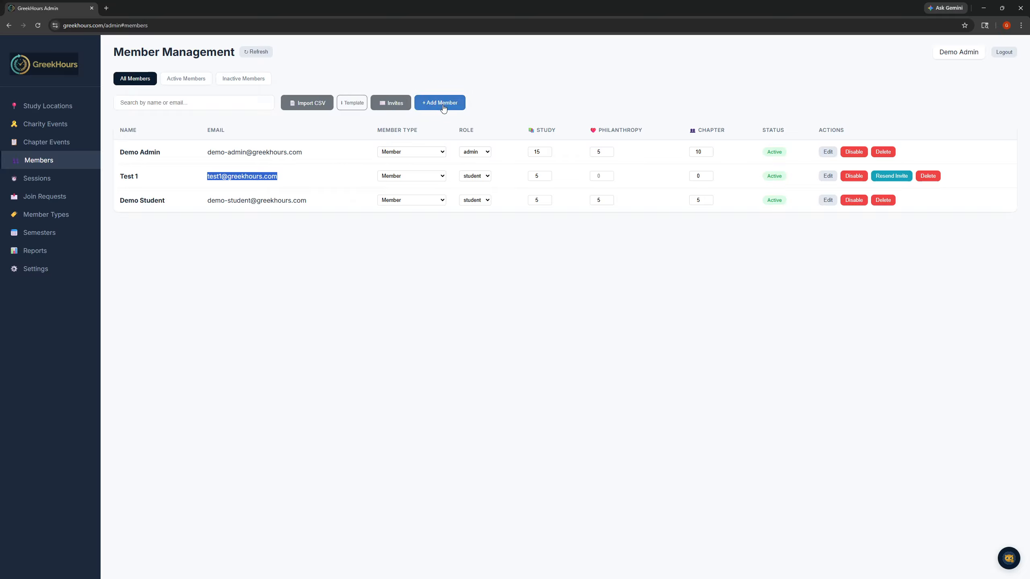
left_click(434, 243)
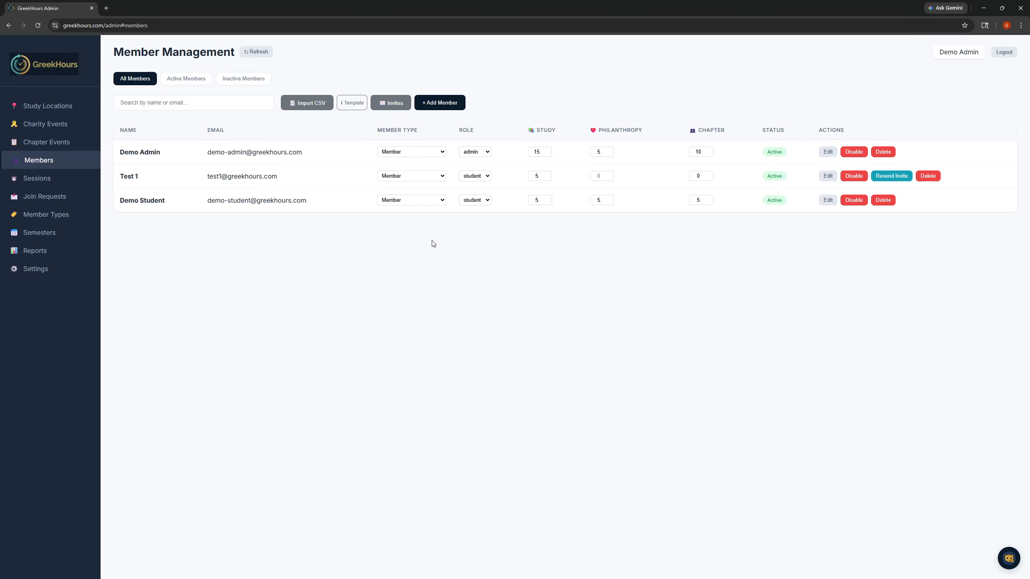
- Download the member import CSV template and review its columns at a wider width in Excel, closing it without saving
left_click(353, 104)
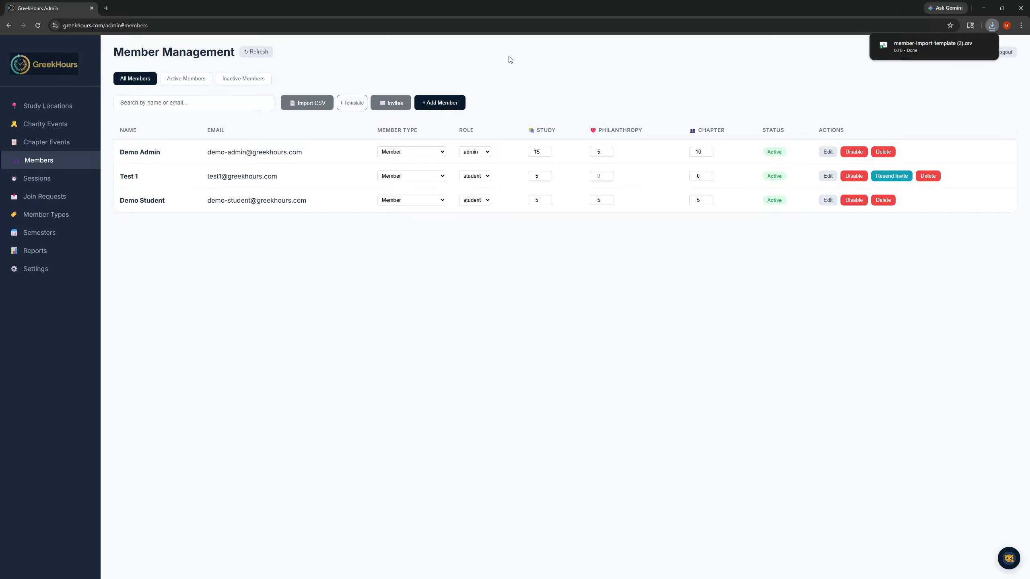
left_click(932, 47)
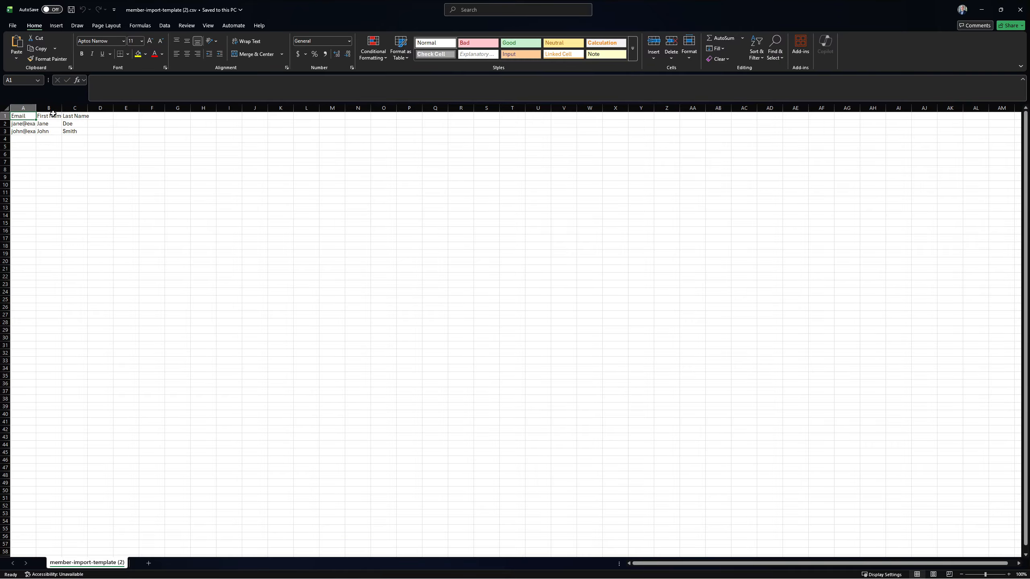
left_click_drag(36, 105, 171, 111)
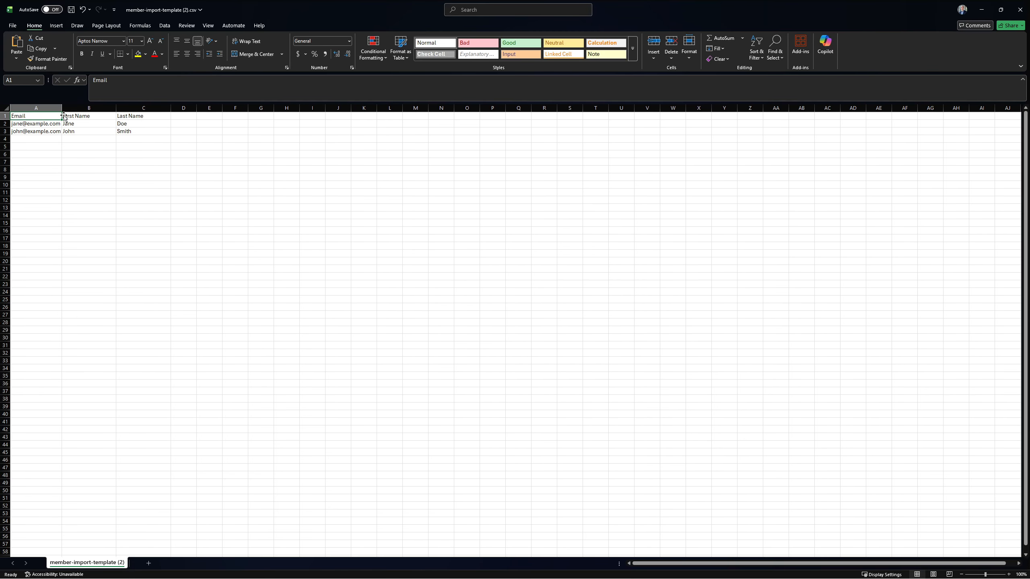
left_click_drag(62, 105, 83, 105)
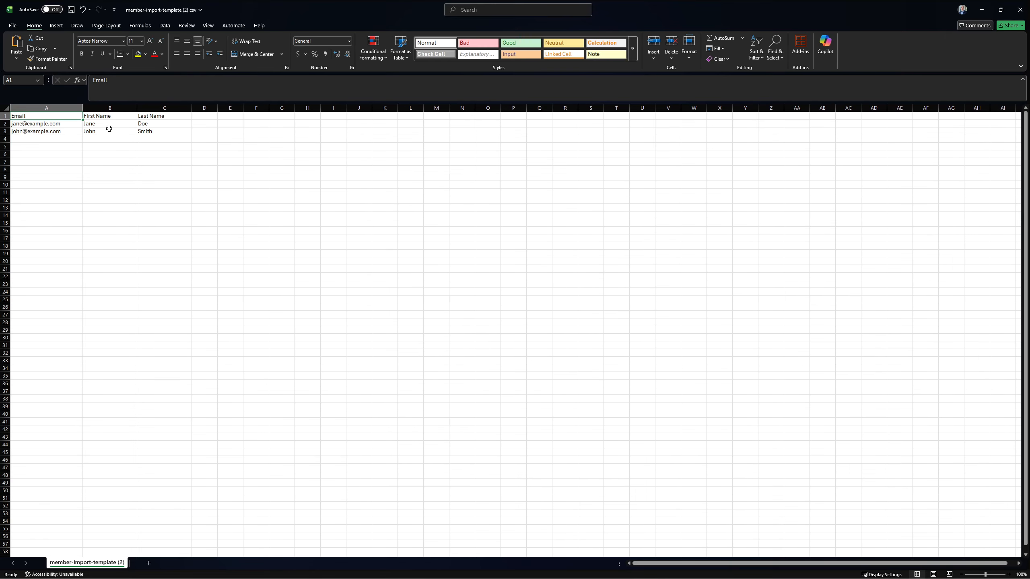
left_click(1020, 9)
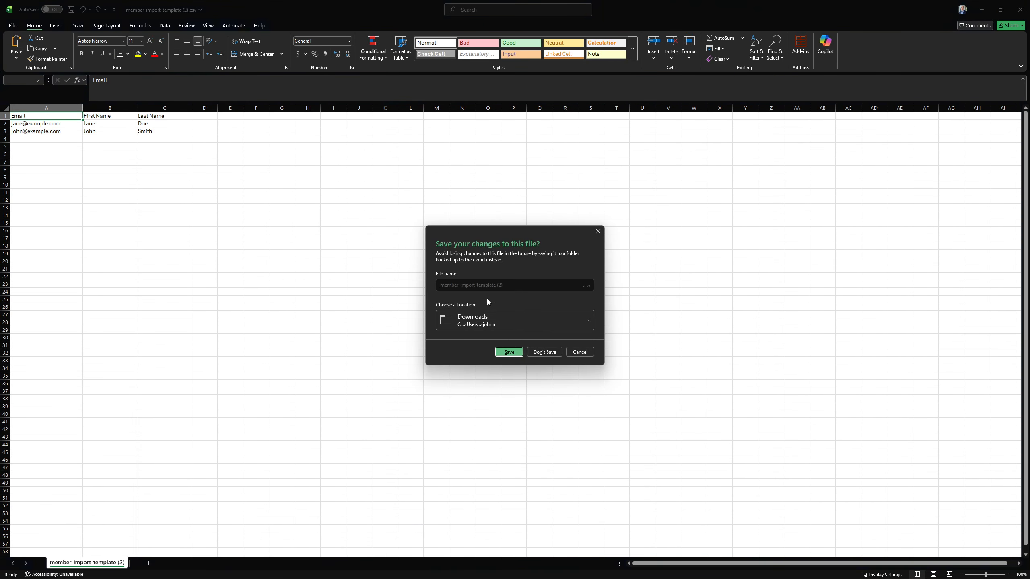
left_click(545, 352)
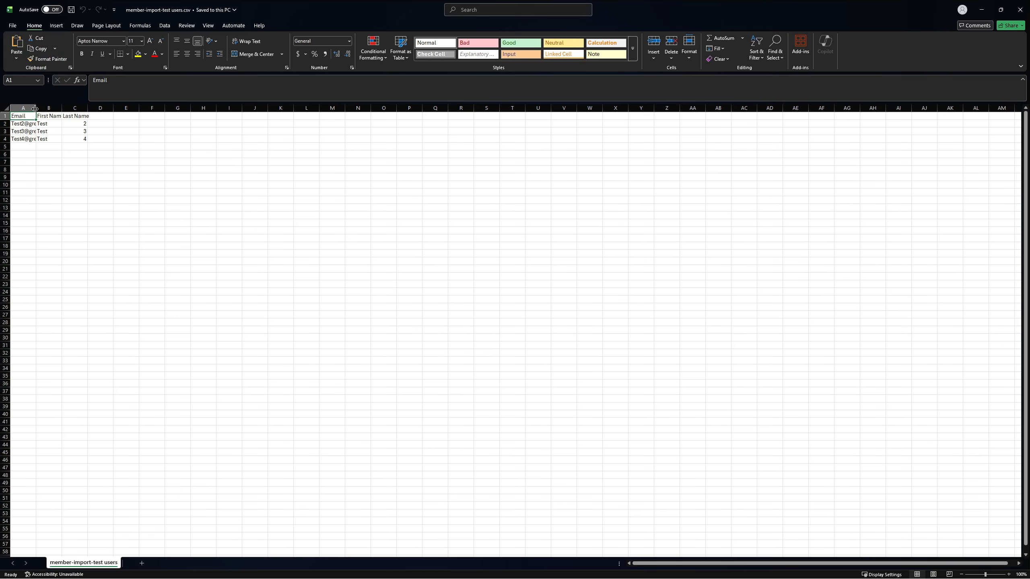
- Widen the columns of member-import-test users.csv in Excel to review its entries, and save the file on closing
left_click_drag(35, 108, 203, 108)
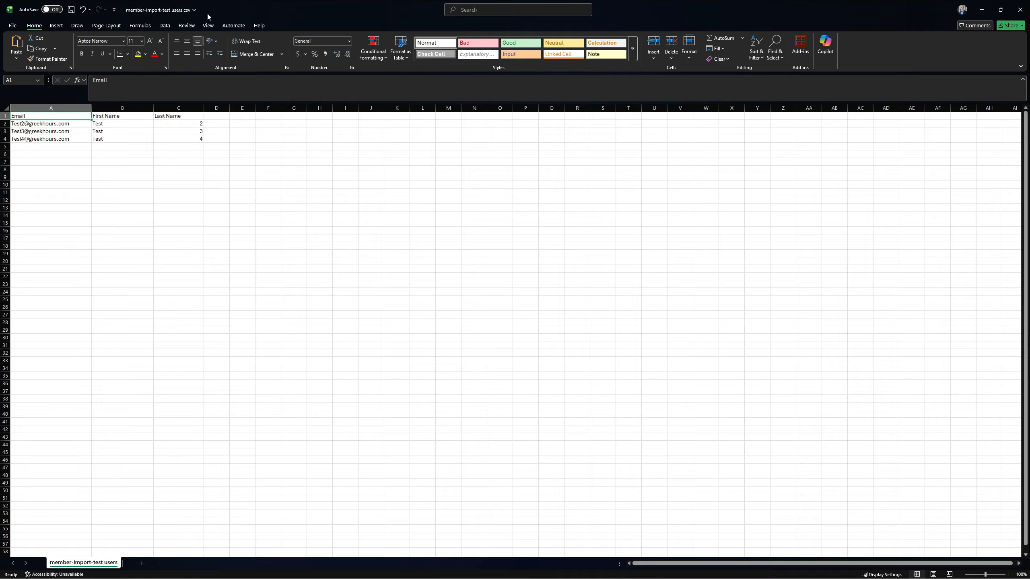
left_click(1021, 10)
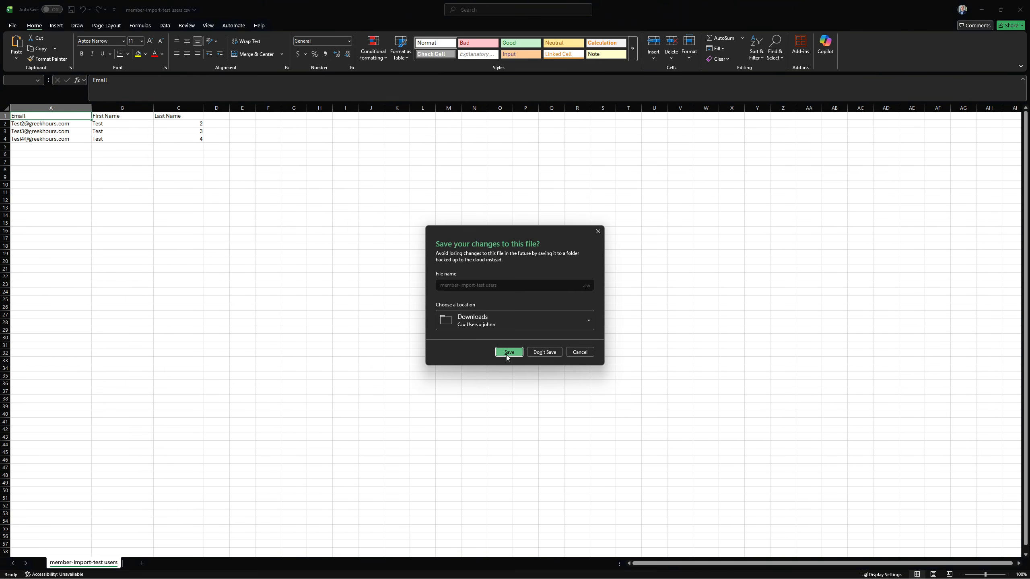
left_click(507, 353)
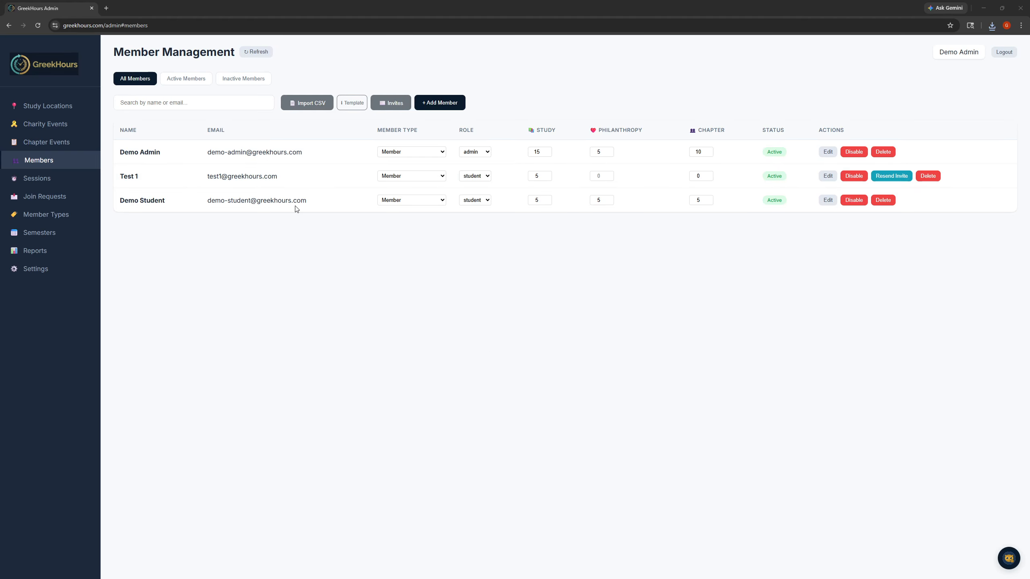
- Import the members listed in member-import-test users.csv, send their 3 invites, and dismiss the import results
left_click(303, 104)
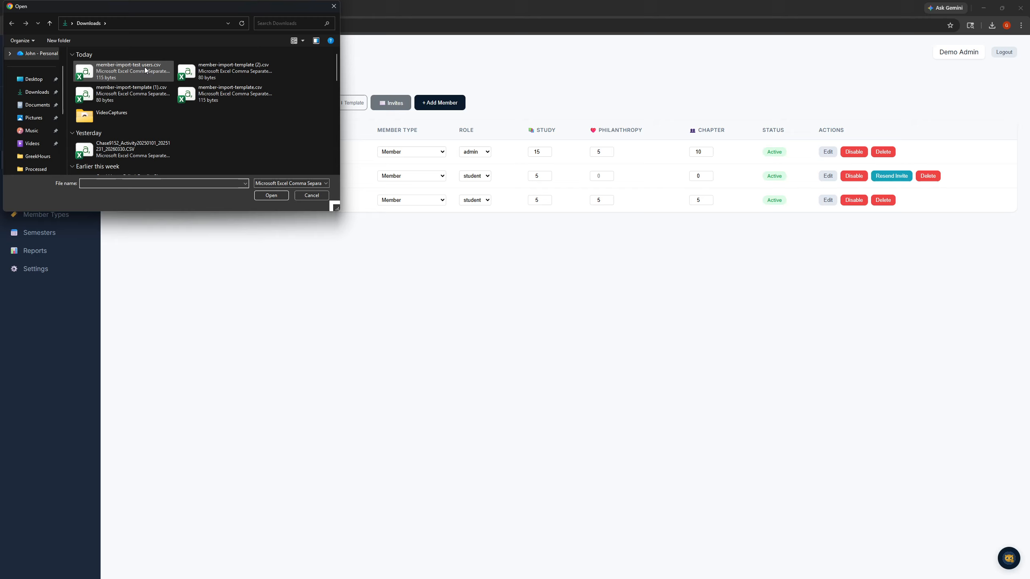
left_click(113, 73)
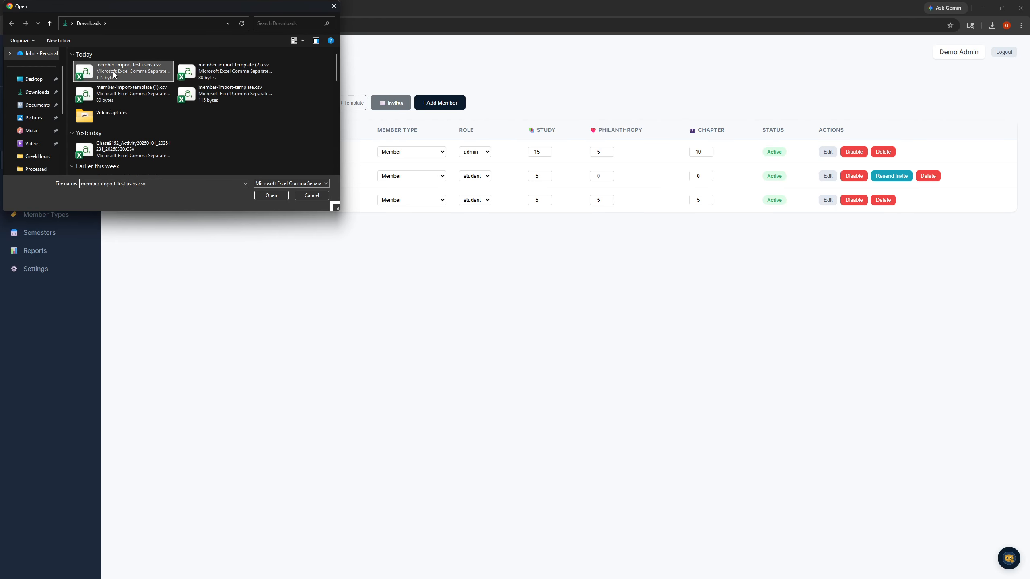
left_click(267, 194)
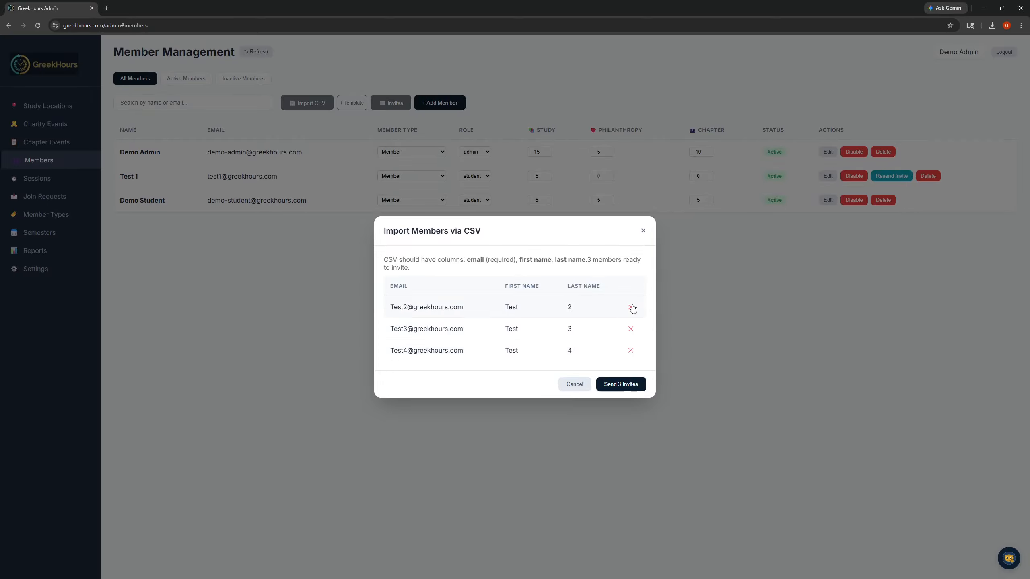
left_click(623, 386)
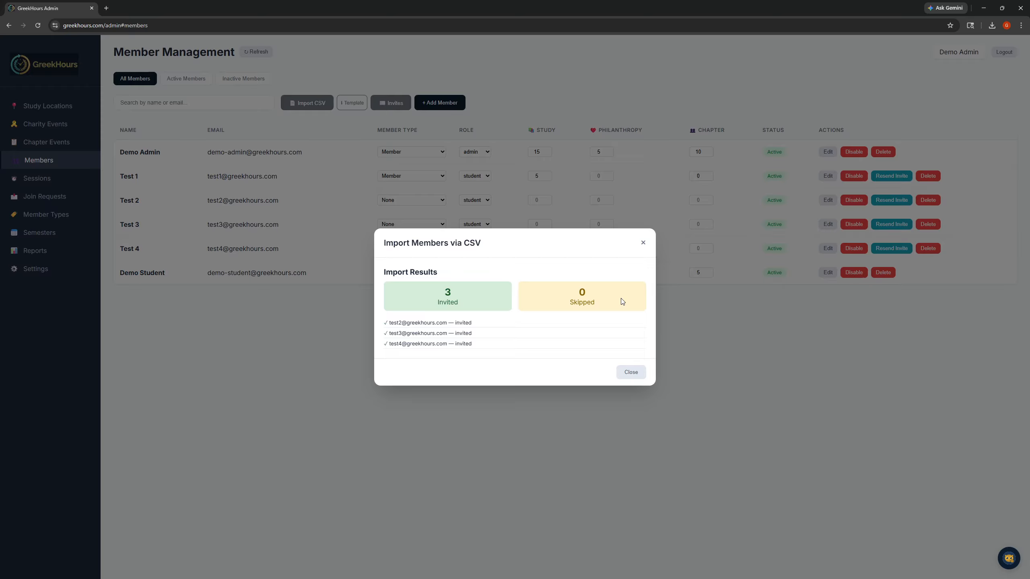
left_click(630, 373)
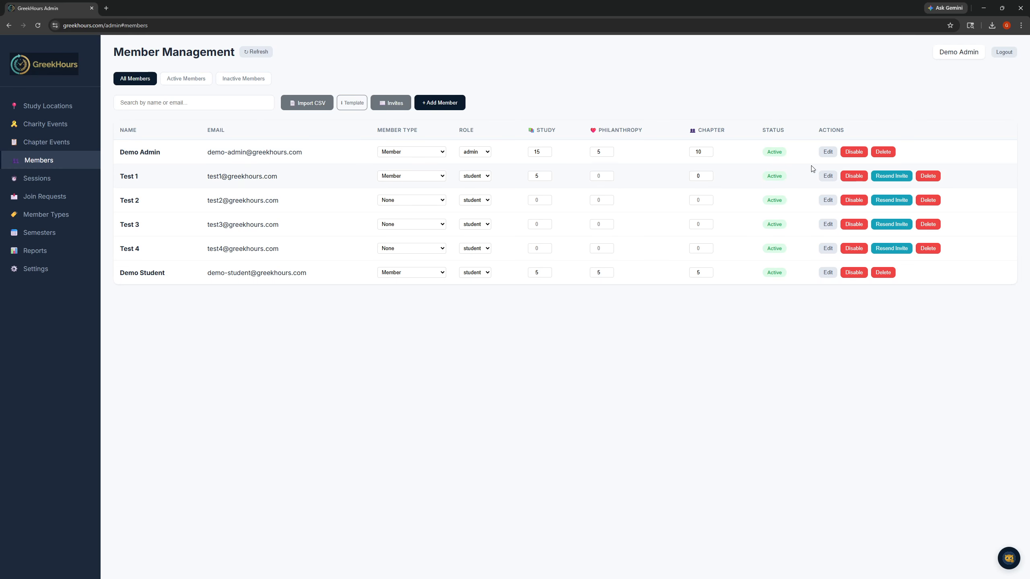
- Assign the Member type to members Test 2, Test 3 and Test 4
left_click(421, 200)
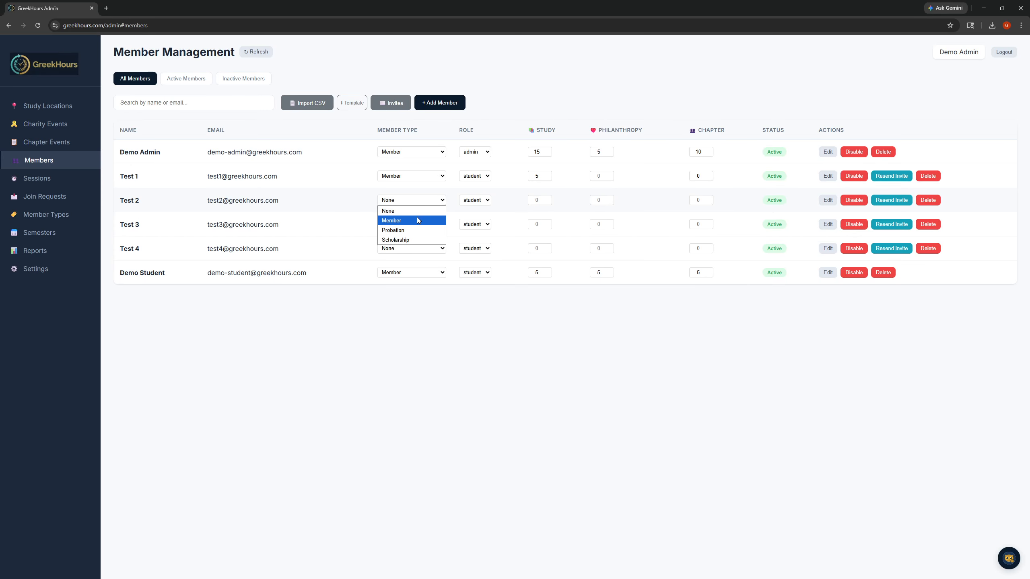
left_click(420, 219)
left_click(420, 220)
left_click(413, 241)
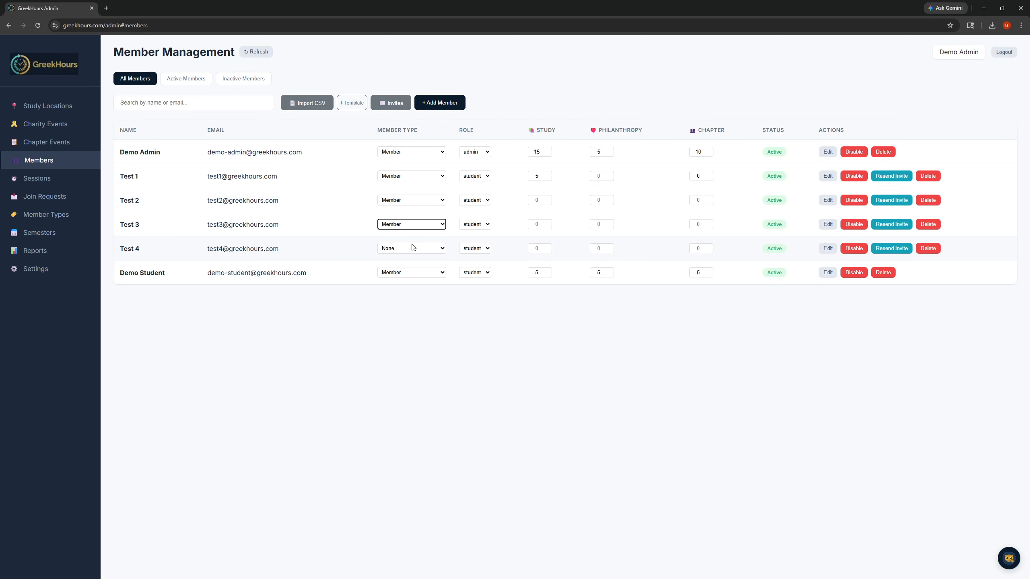
left_click(411, 248)
left_click(409, 269)
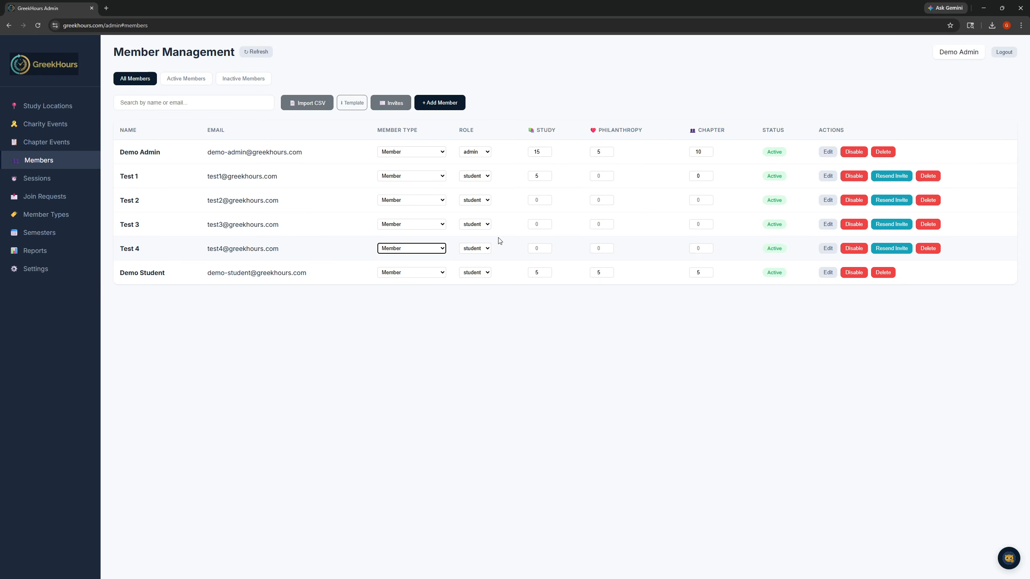
- Set the study hours to 5 for members Test 2, Test 3 and Test 4
left_click(538, 201)
type("5")
left_click(540, 225)
type("5")
left_click(533, 248)
type("5")
- Review the list of sent invites, and look over the full details of member Test 1, closing them with an update
left_click(387, 106)
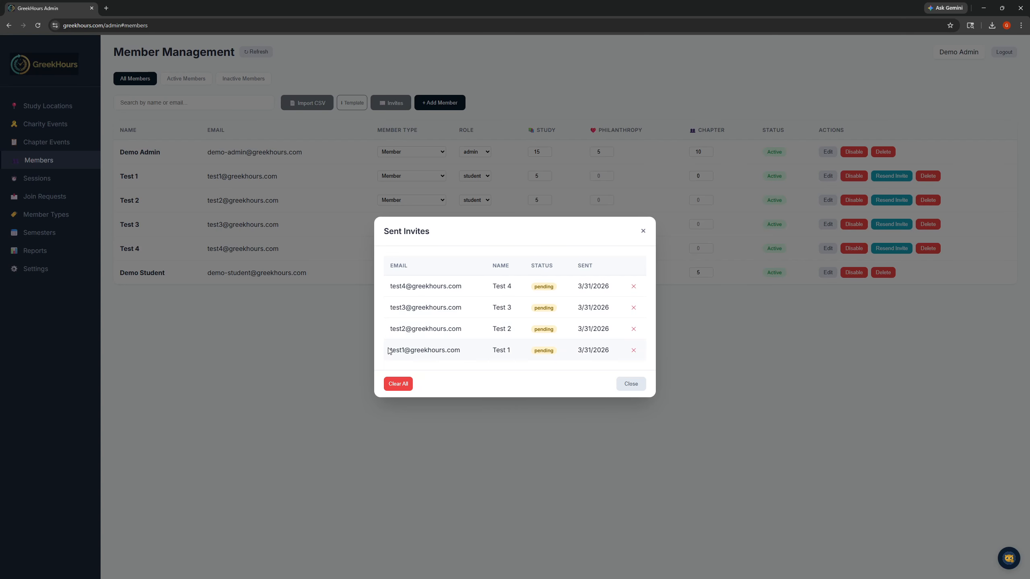
left_click(630, 384)
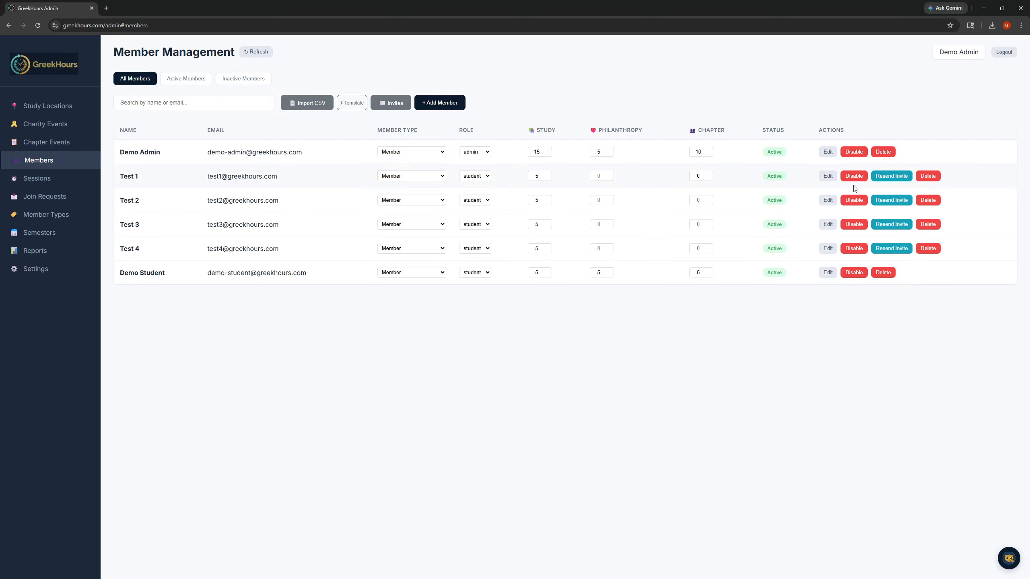
left_click(825, 177)
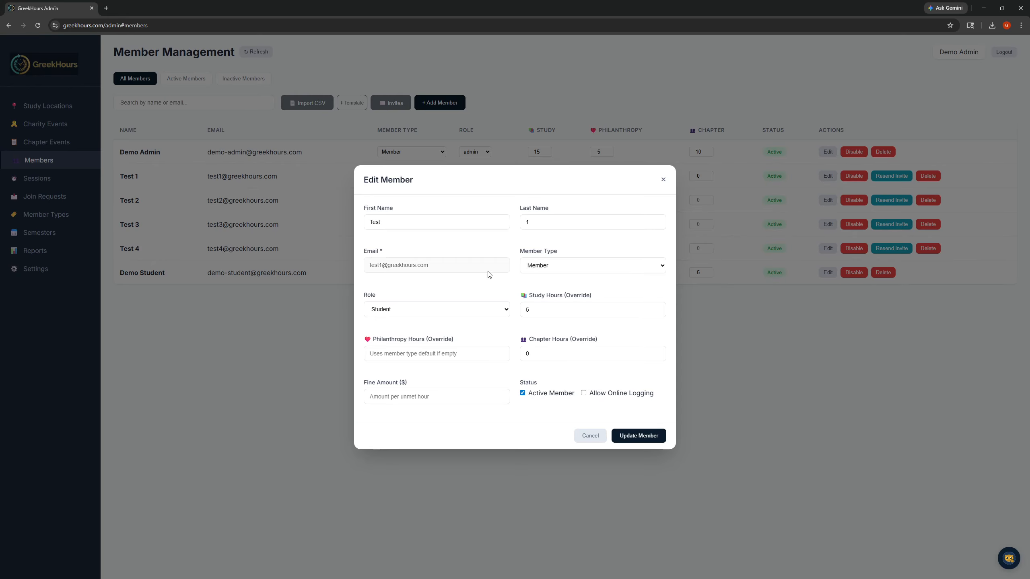
left_click(634, 441)
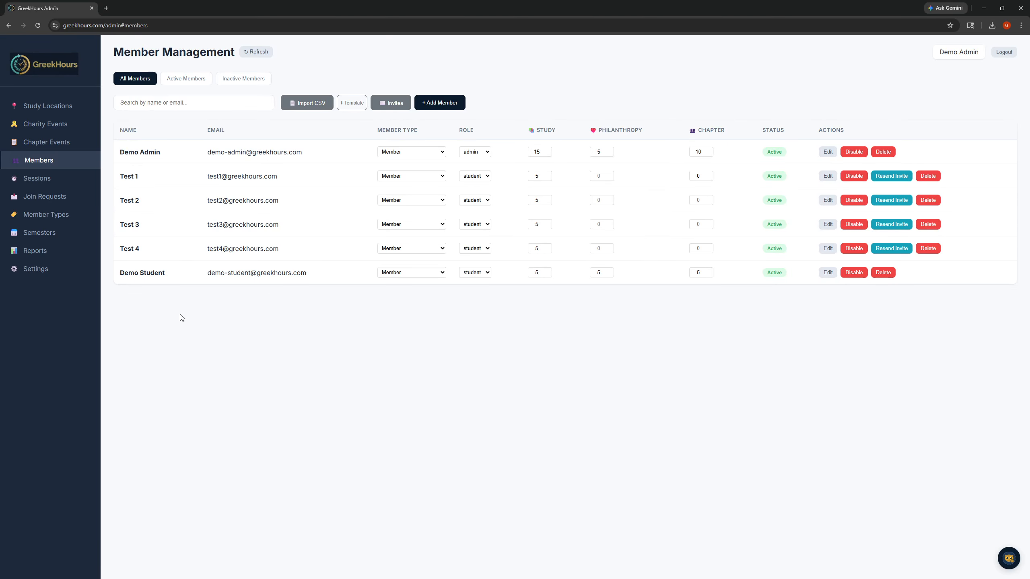
- Start a new study location named Campus Library and use the address of Lucile's Creole Café on 14th Street, Boulder
left_click(54, 107)
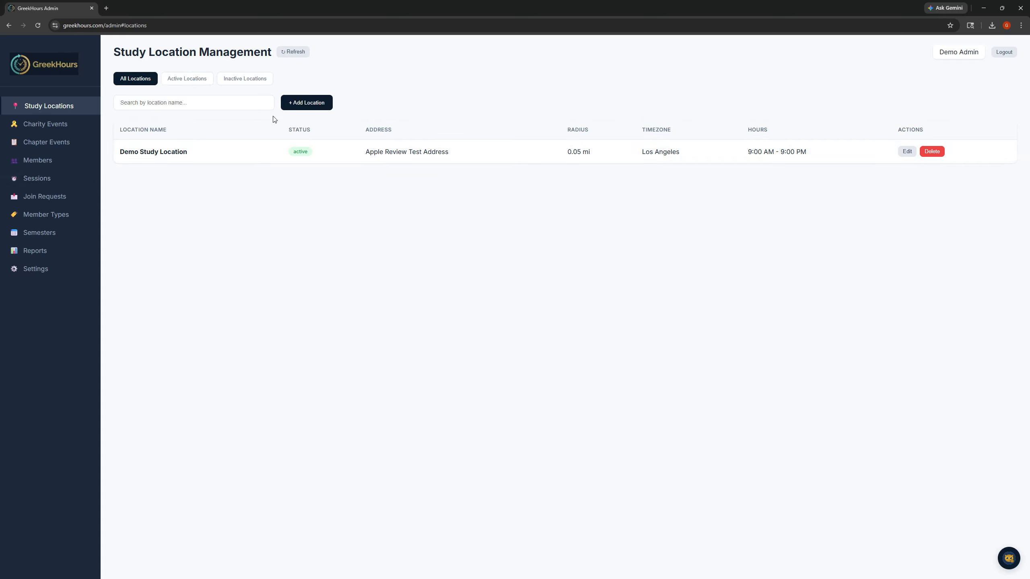
left_click(307, 103)
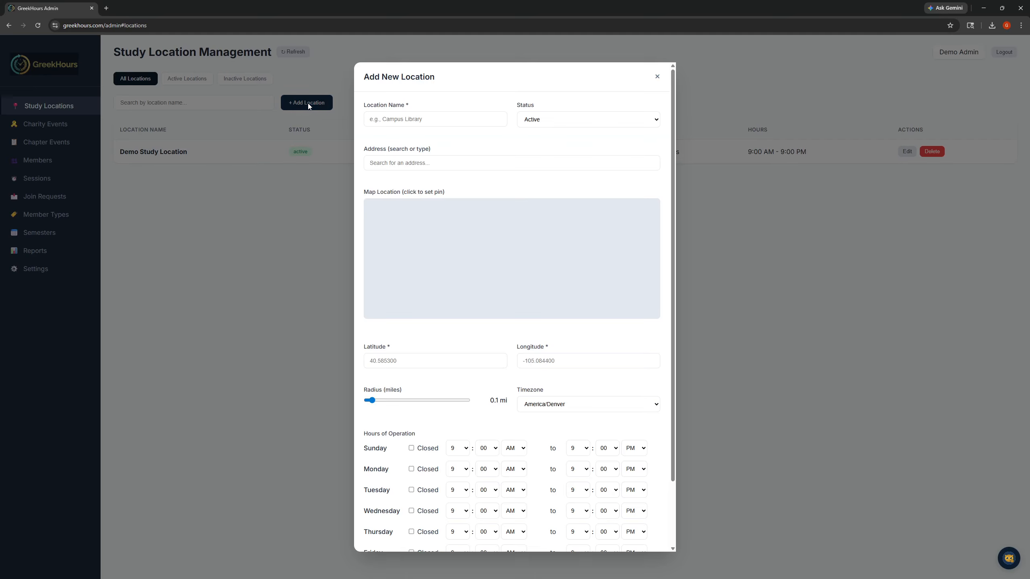
left_click(456, 115)
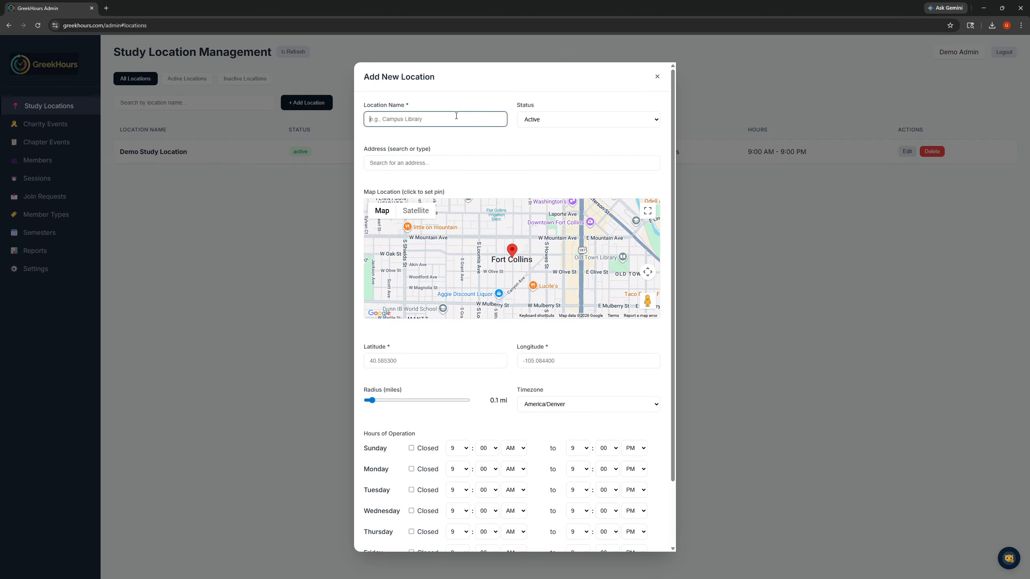
type("Campus Library")
key("Tab")
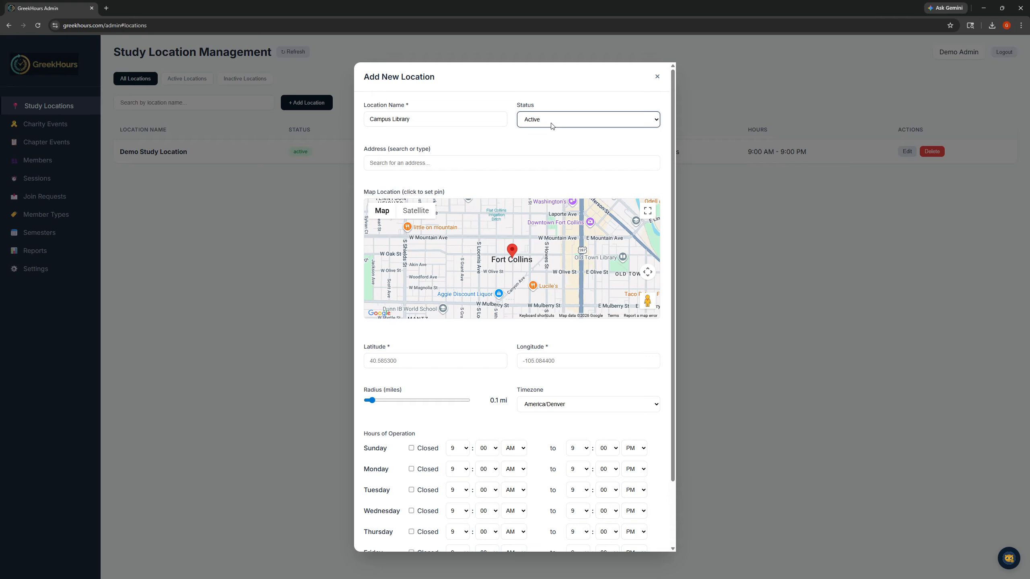
left_click(485, 163)
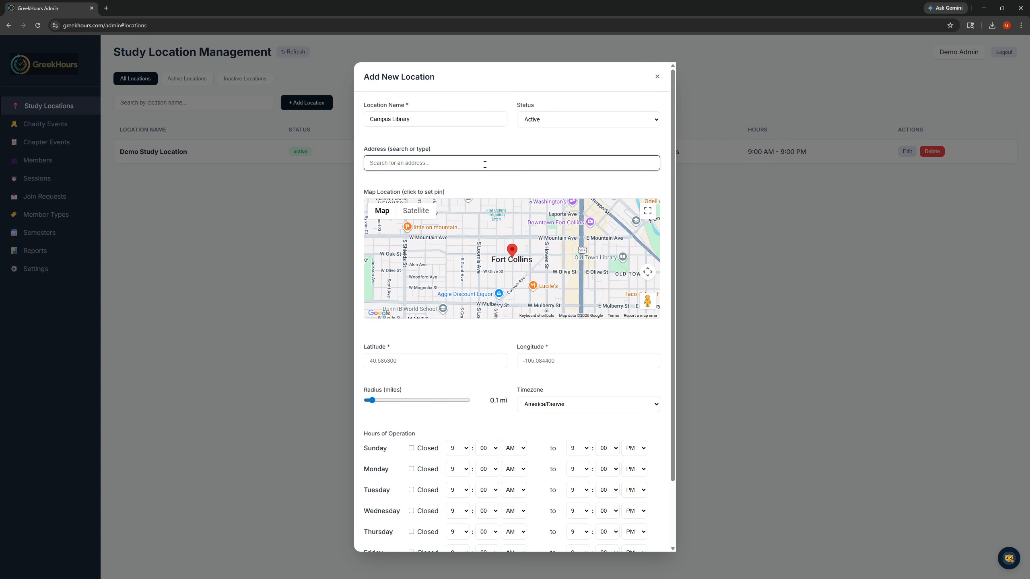
type("Lucil")
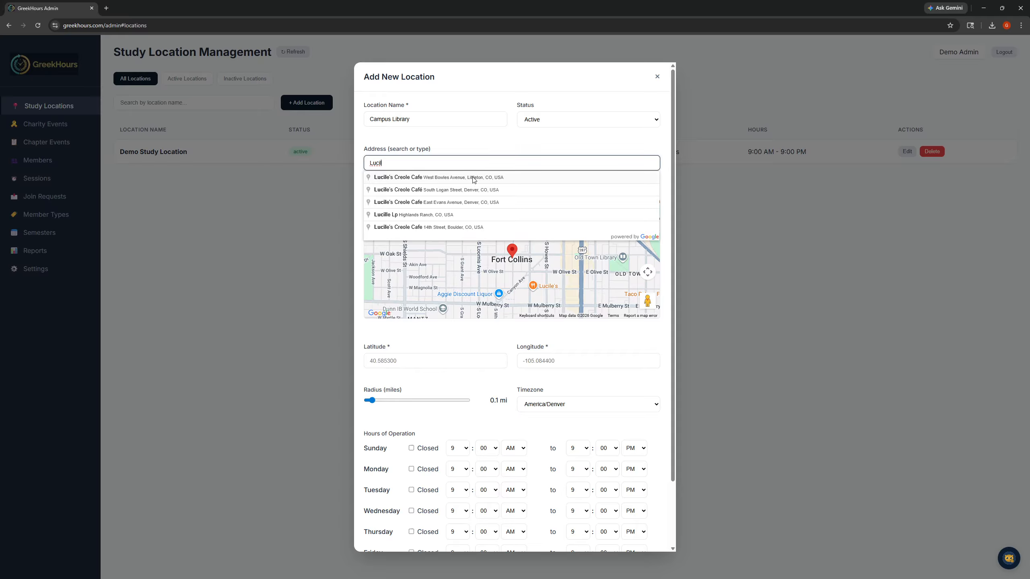
left_click(444, 227)
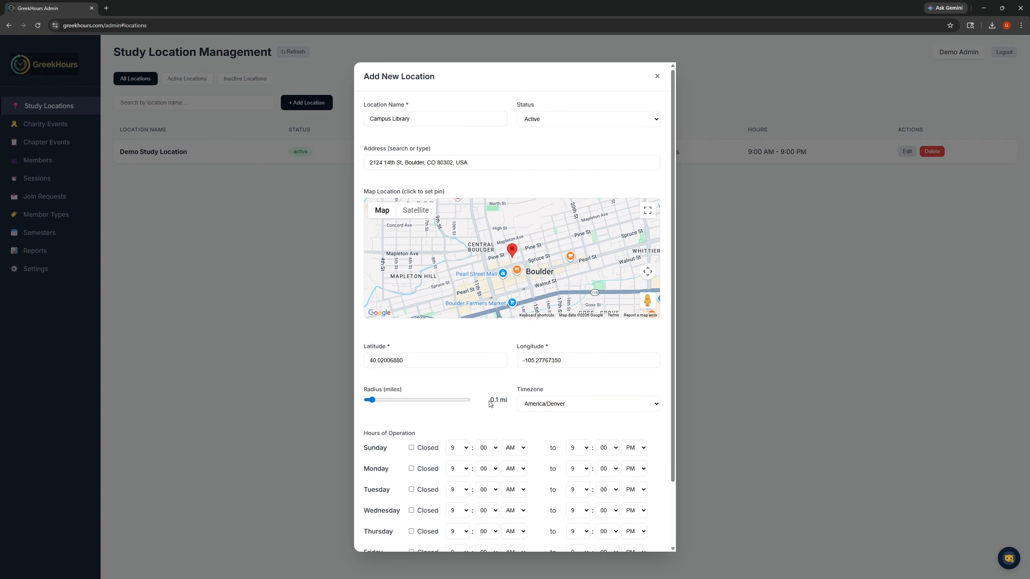
- Set the check-in radius of the new location to 0.05 miles and add the location
scroll(483, 343, "down", 2)
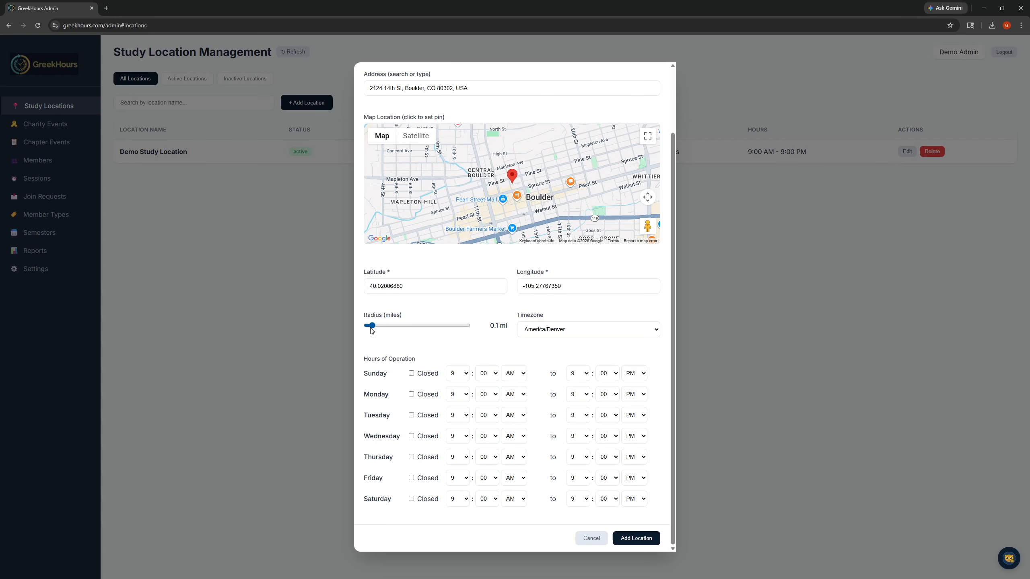
left_click_drag(371, 327, 366, 327)
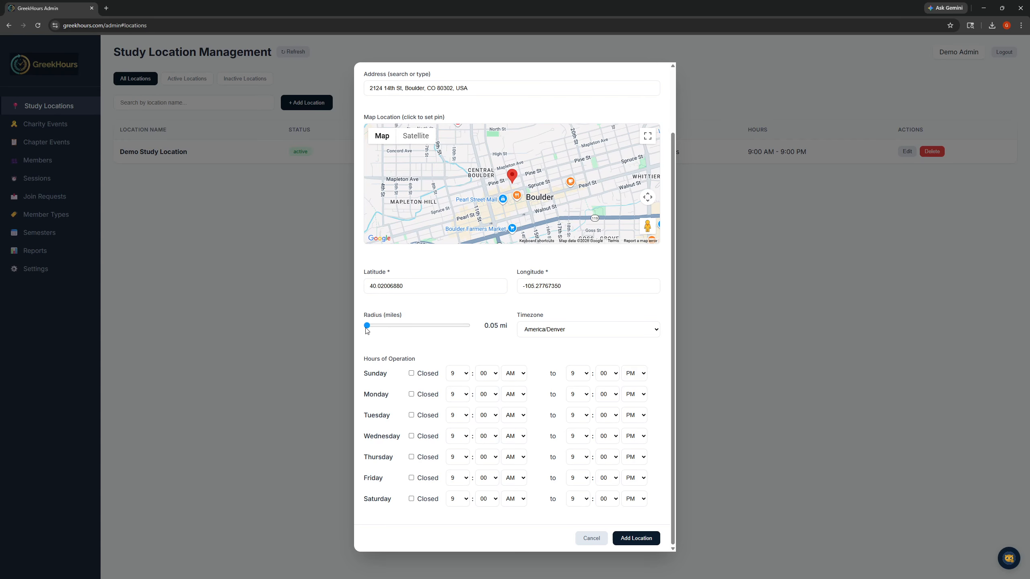
mouse_move(368, 327)
left_mouse_down()
mouse_move(469, 334)
mouse_move(373, 332)
left_mouse_up()
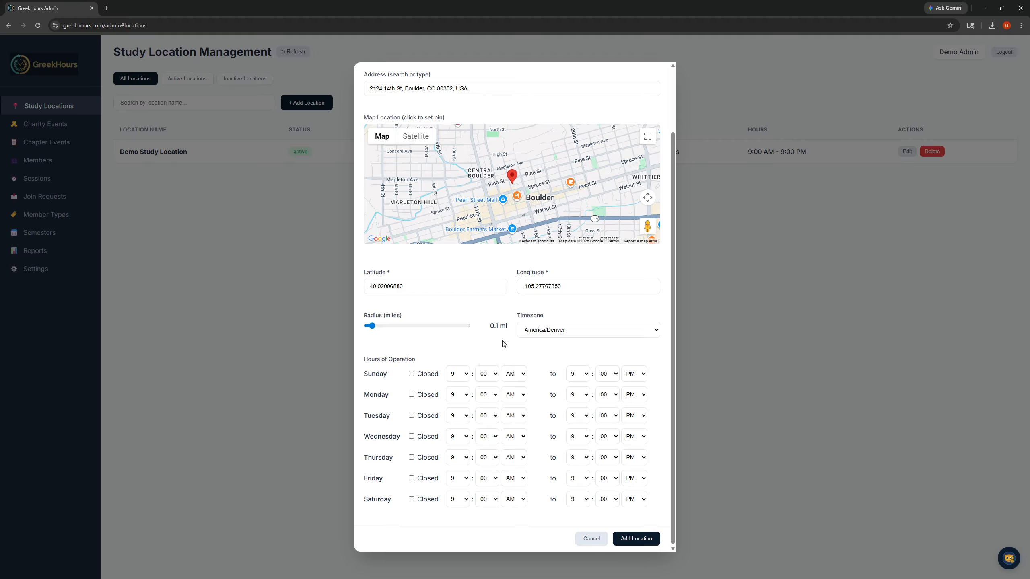
left_click_drag(372, 326, 360, 330)
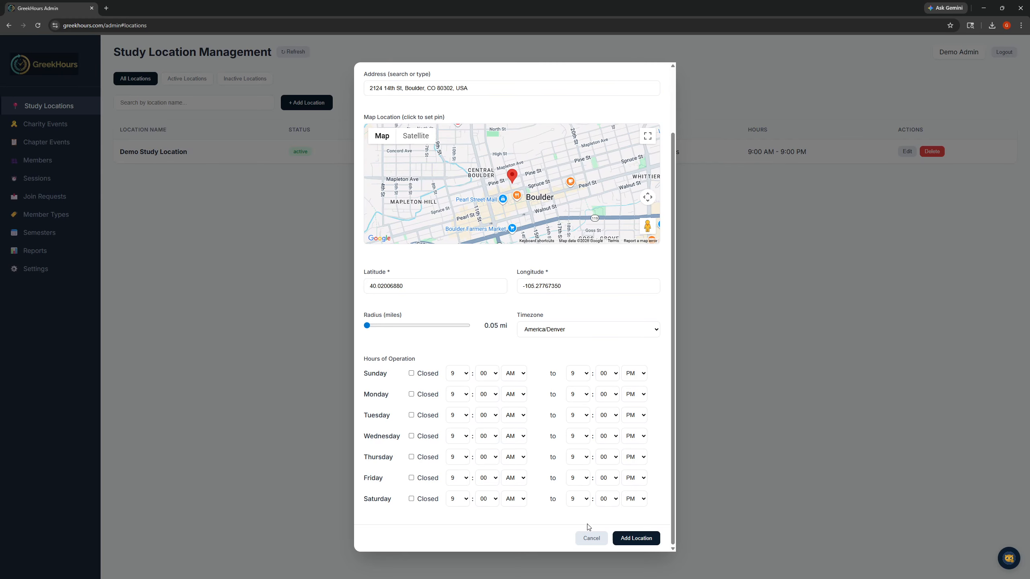
left_click(645, 543)
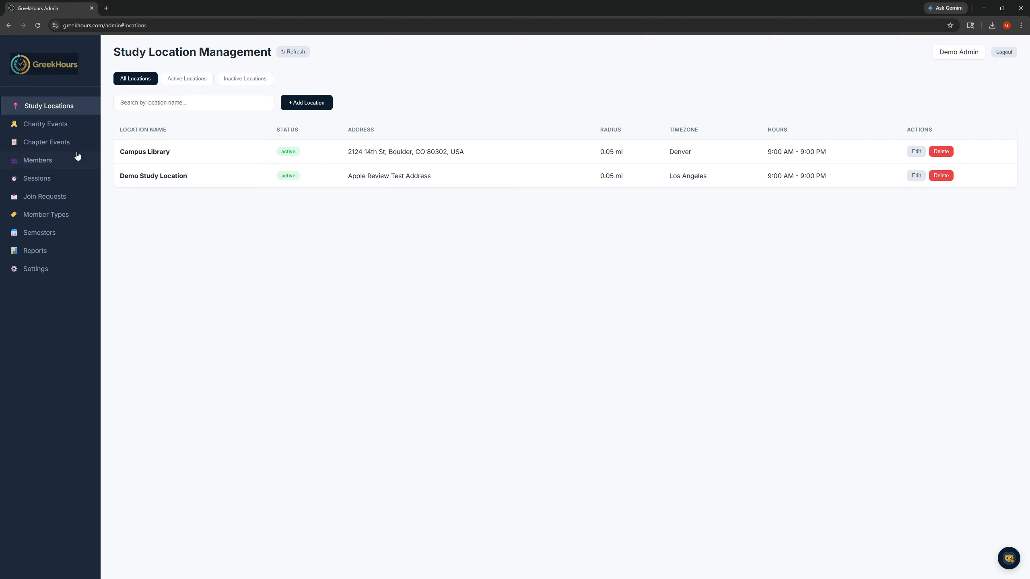
- Start a new charity event with the charity name "Charity Name" and the event name "Spring Build"
left_click(46, 129)
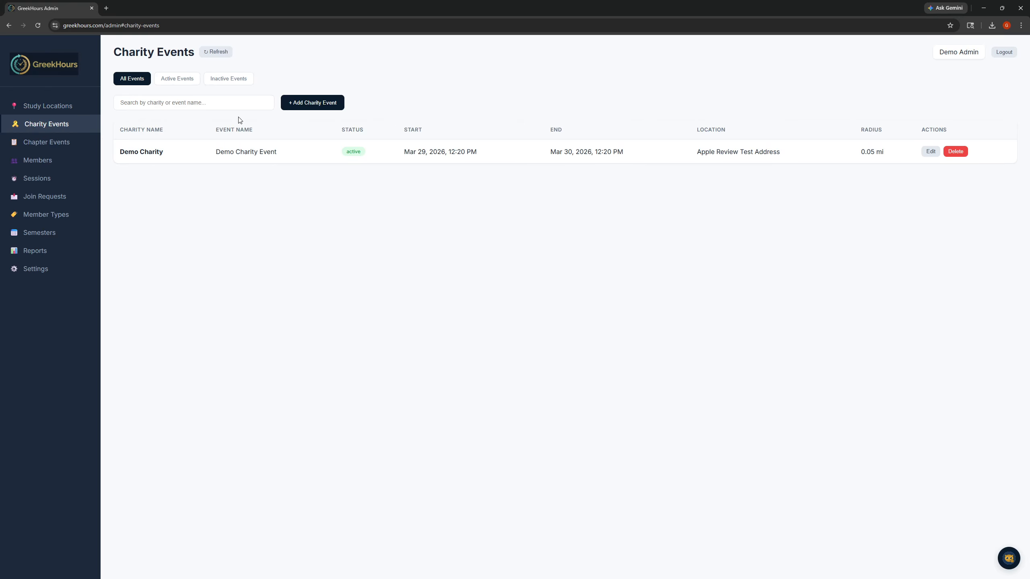
left_click(313, 103)
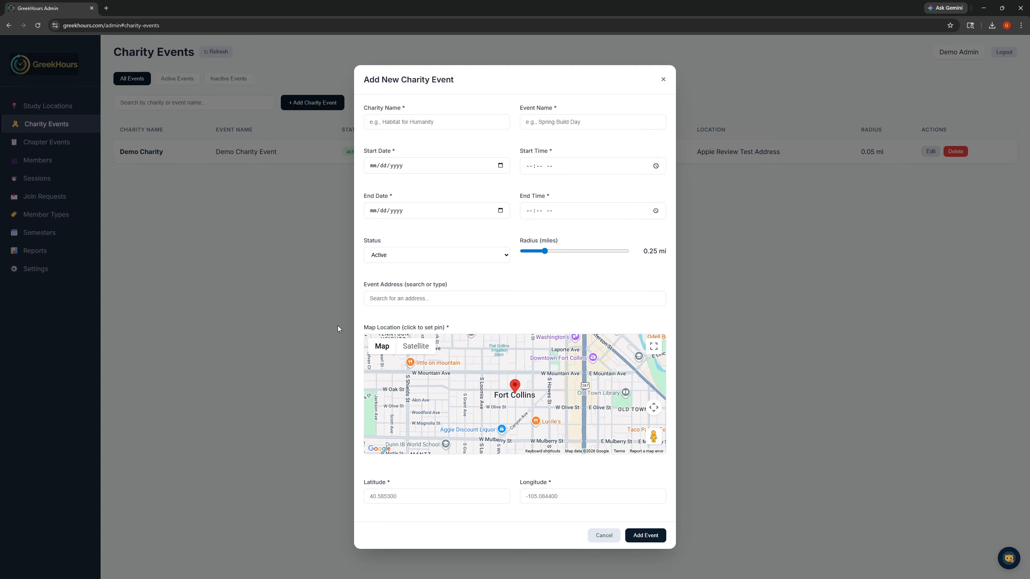
left_click(468, 123)
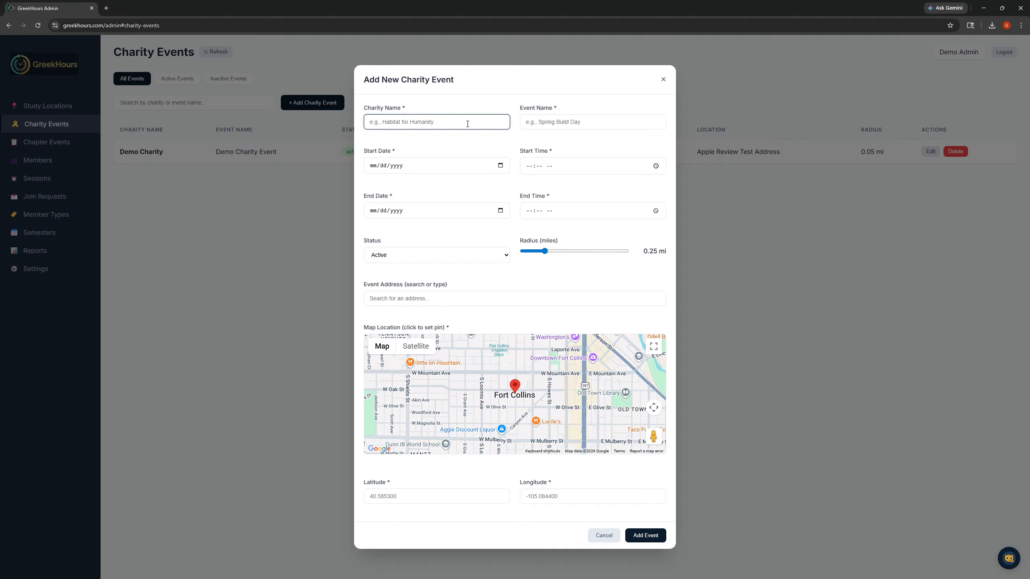
type("Charity Name")
key("Tab")
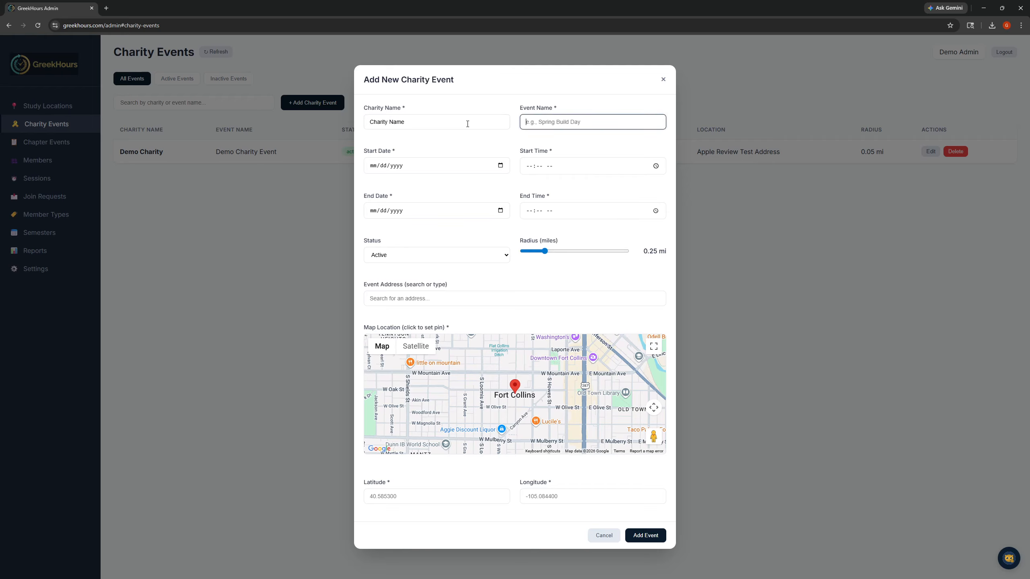
type("Spring B")
type("uis")
type("d")
left_click(501, 166)
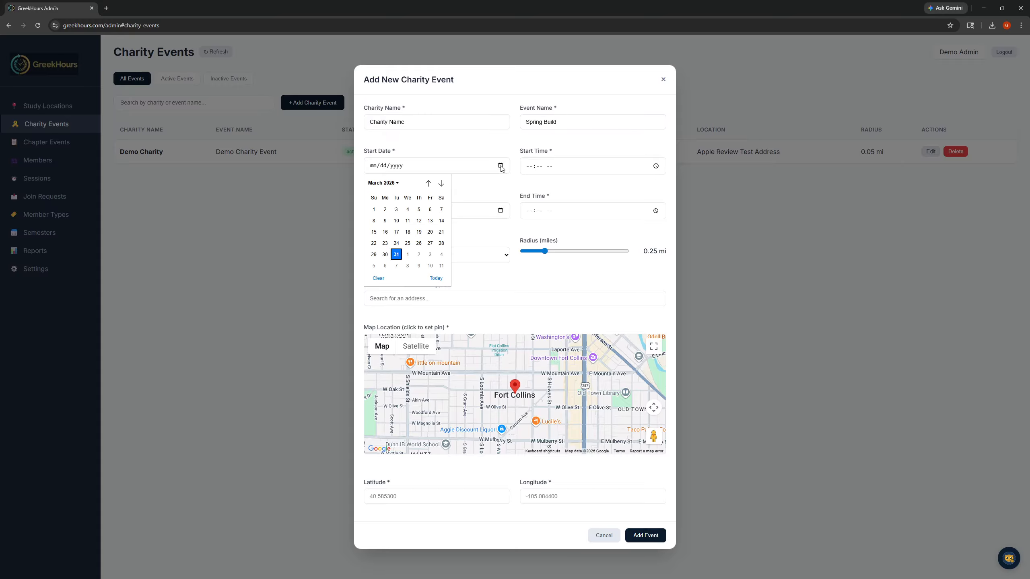
left_click(397, 254)
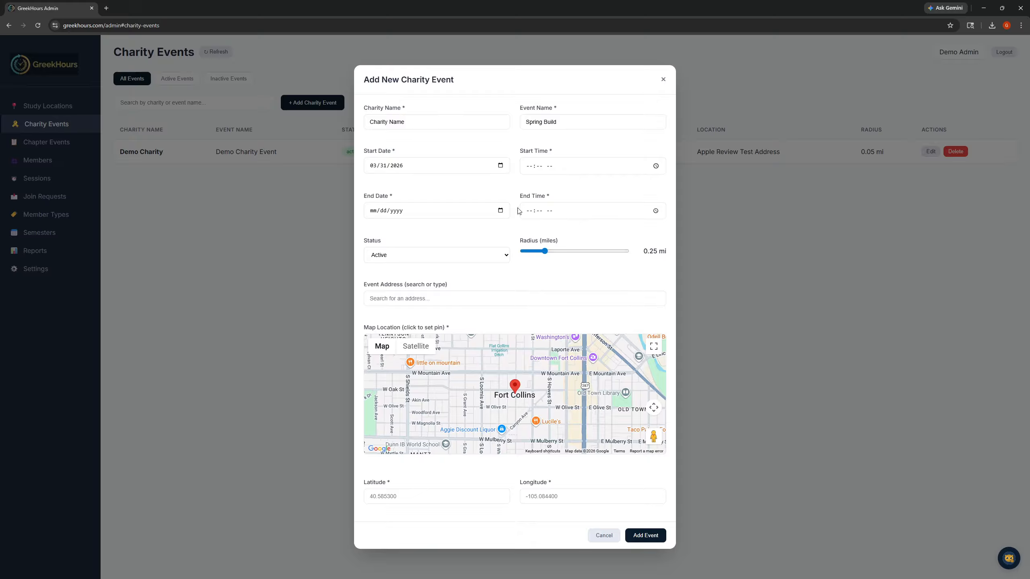
left_click(501, 211)
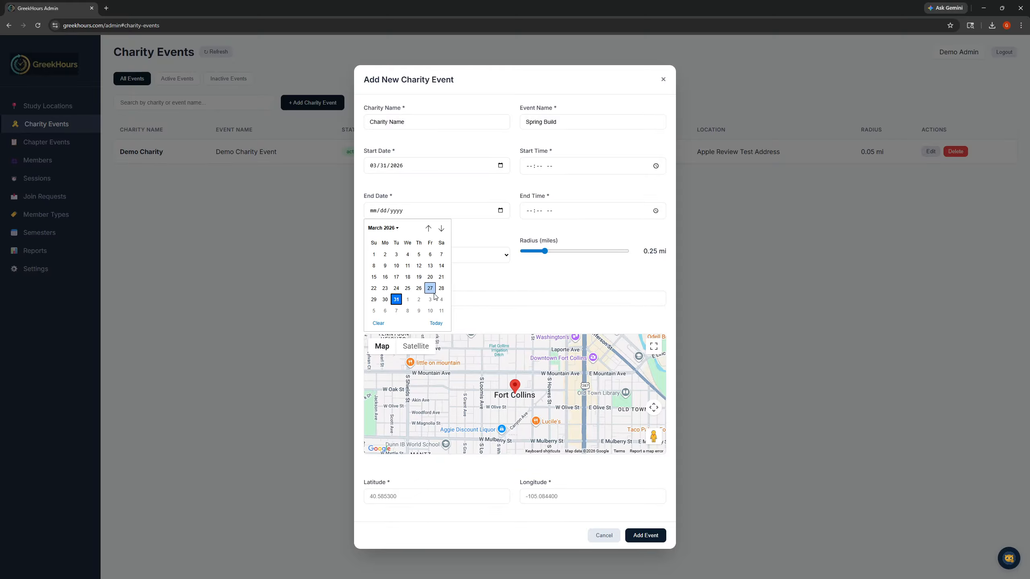
left_click(500, 167)
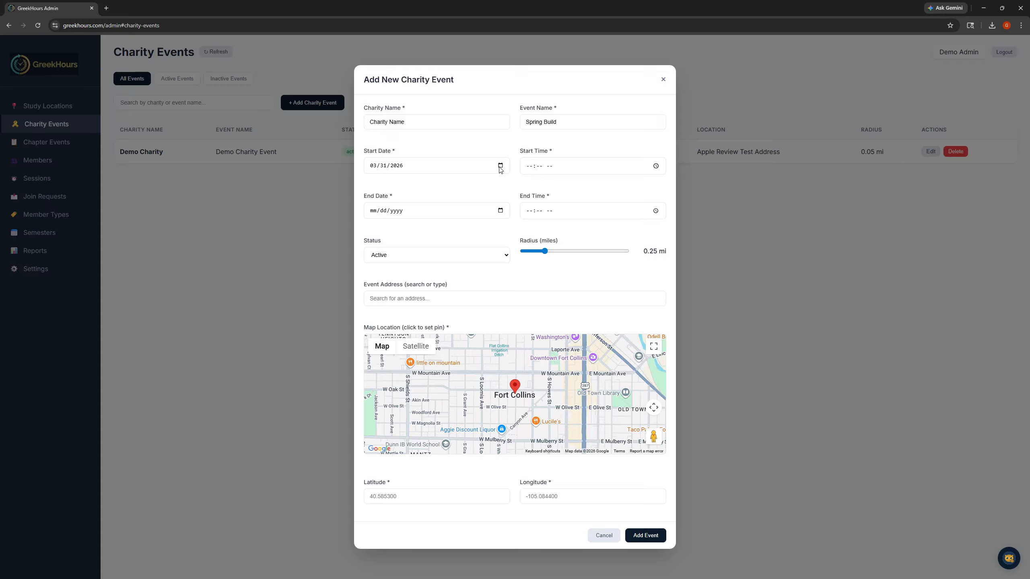
- Set the charity event's start date to 04/03/2026 and its end date to 04/05/2026
left_click(501, 166)
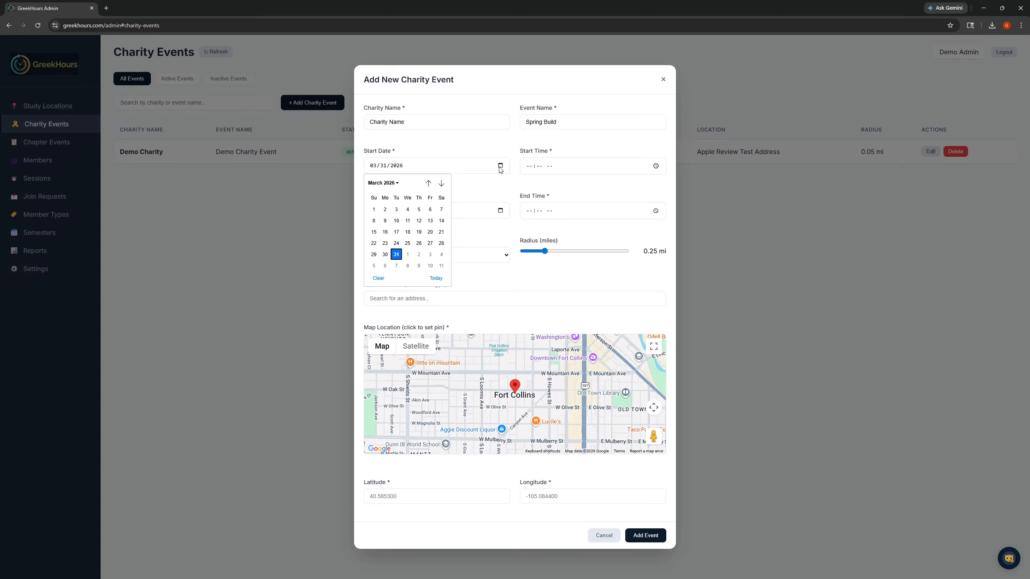
left_click(430, 254)
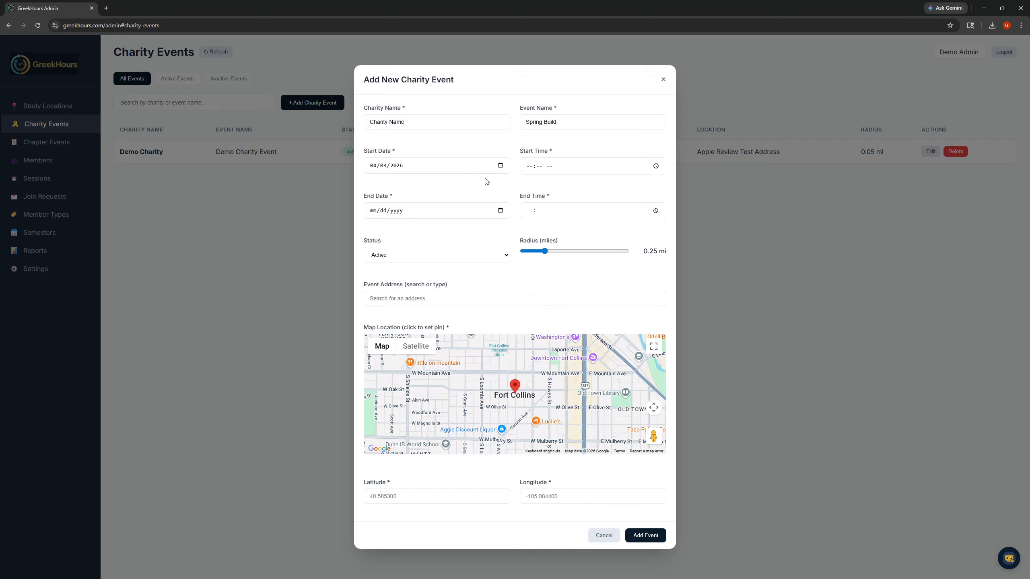
left_click(501, 211)
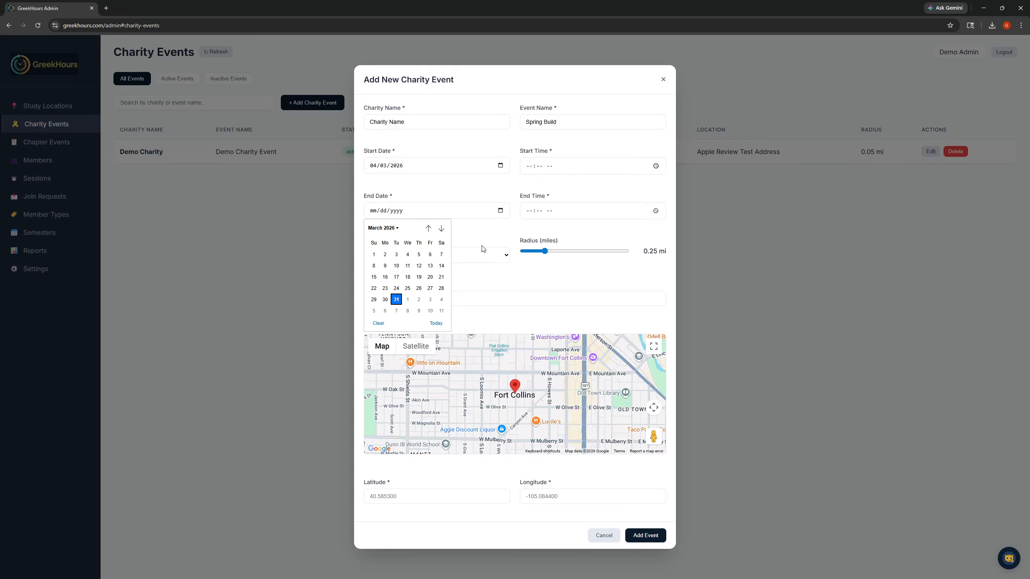
left_click(374, 310)
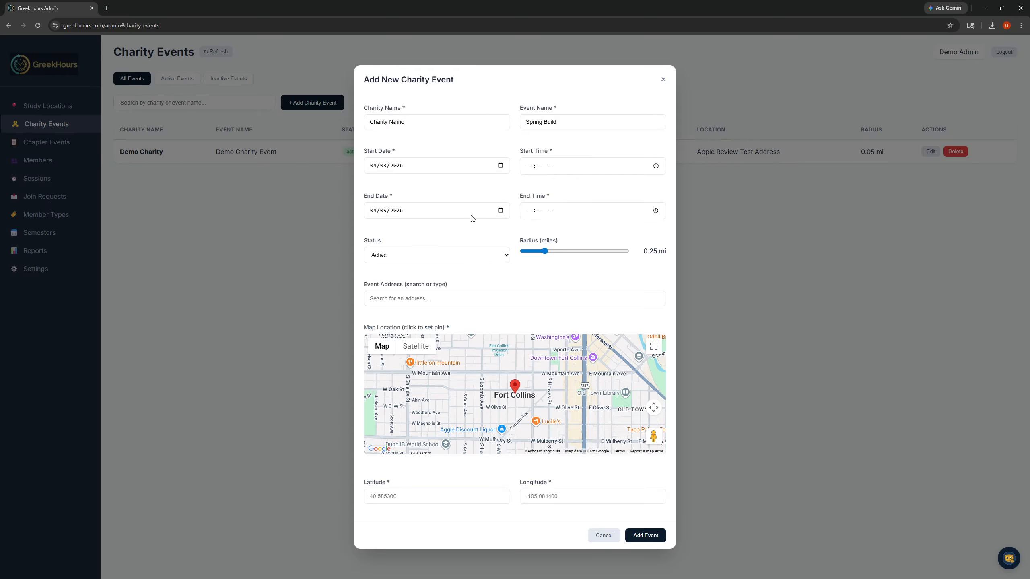
- Set the charity event's start time to 06:00 AM
left_click(656, 166)
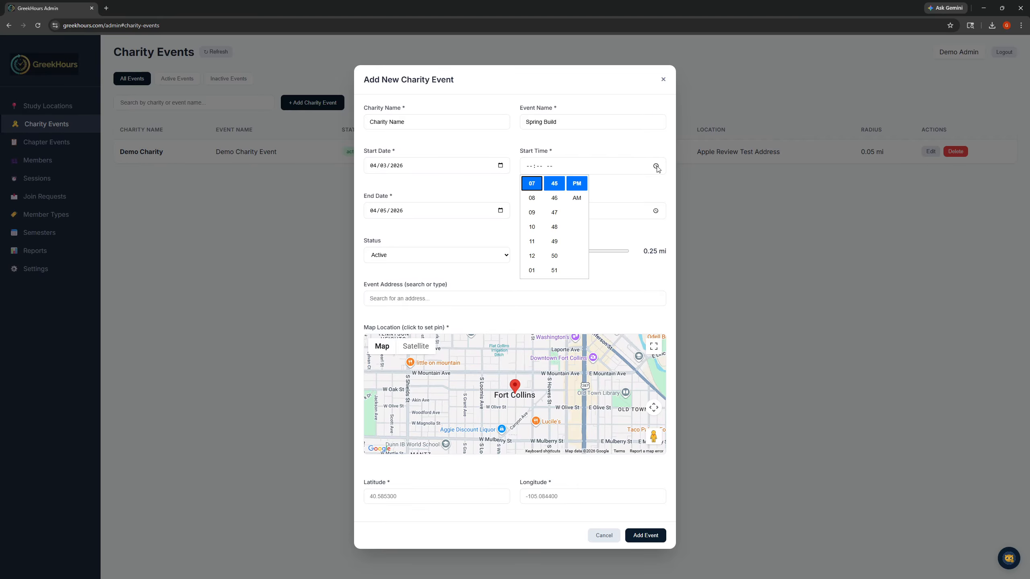
scroll(532, 227, "up", 2)
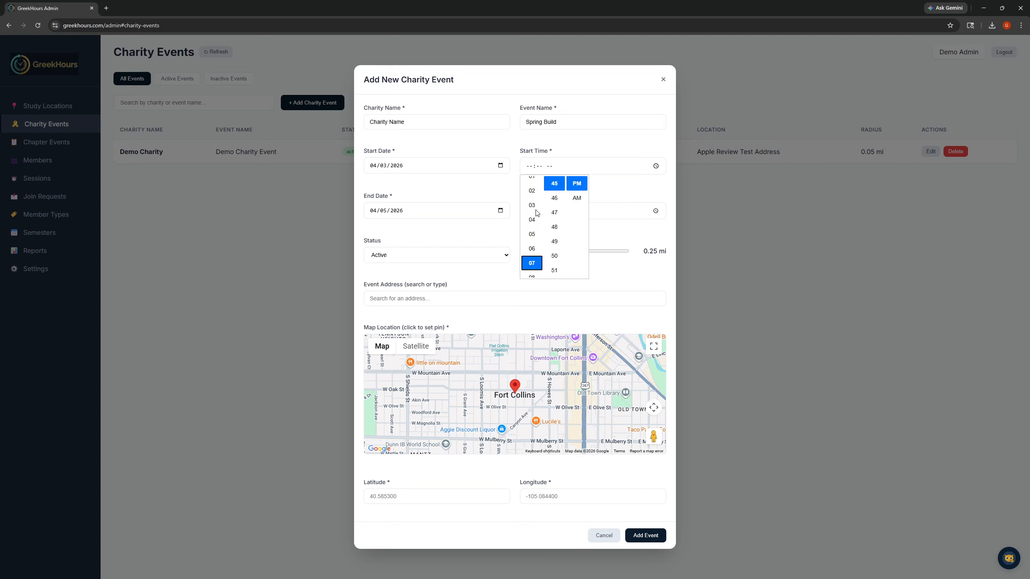
left_click(532, 249)
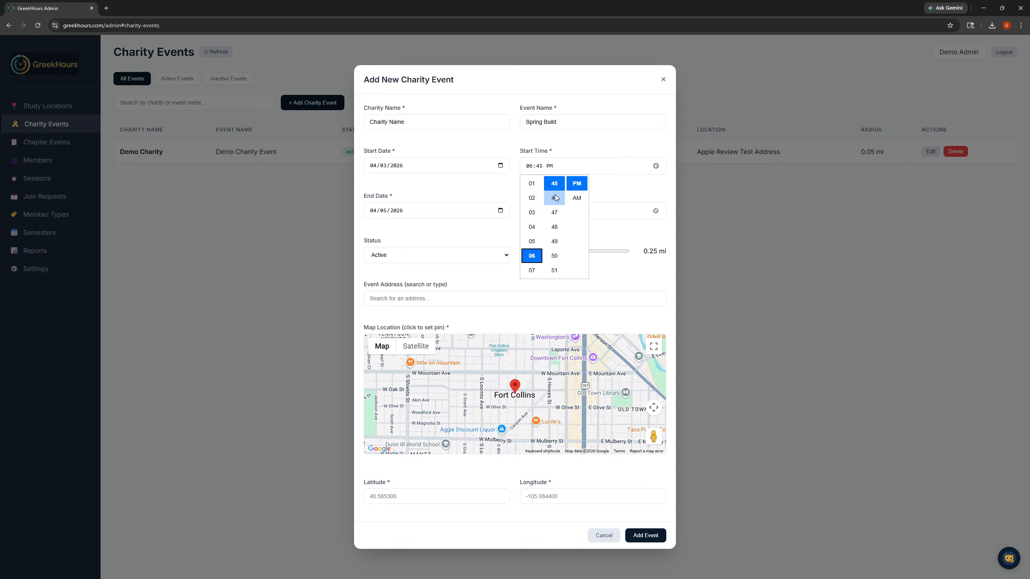
scroll(555, 197, "up", 4)
scroll(555, 198, "up", 10)
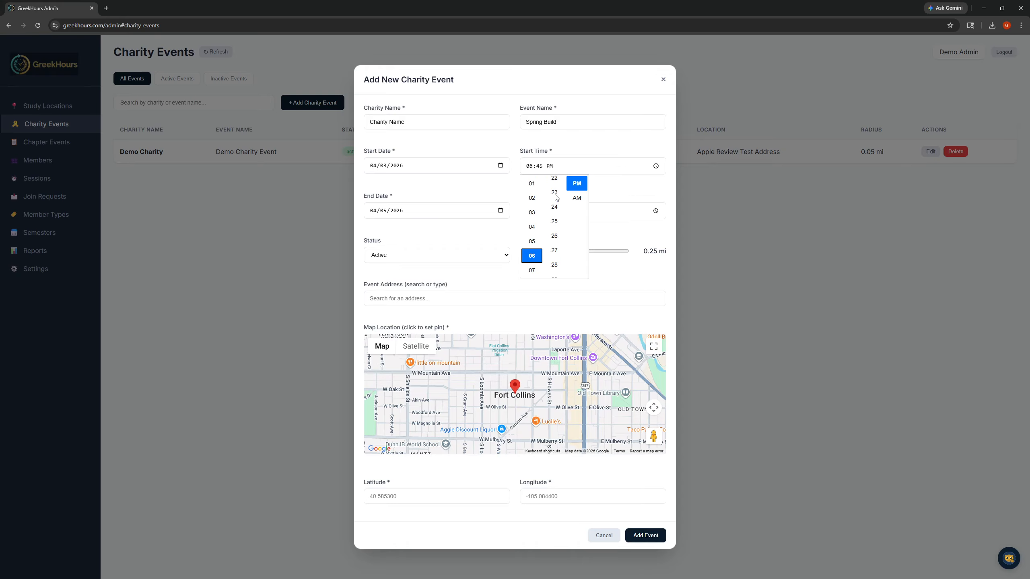
scroll(556, 198, "up", 3)
scroll(556, 197, "up", 2)
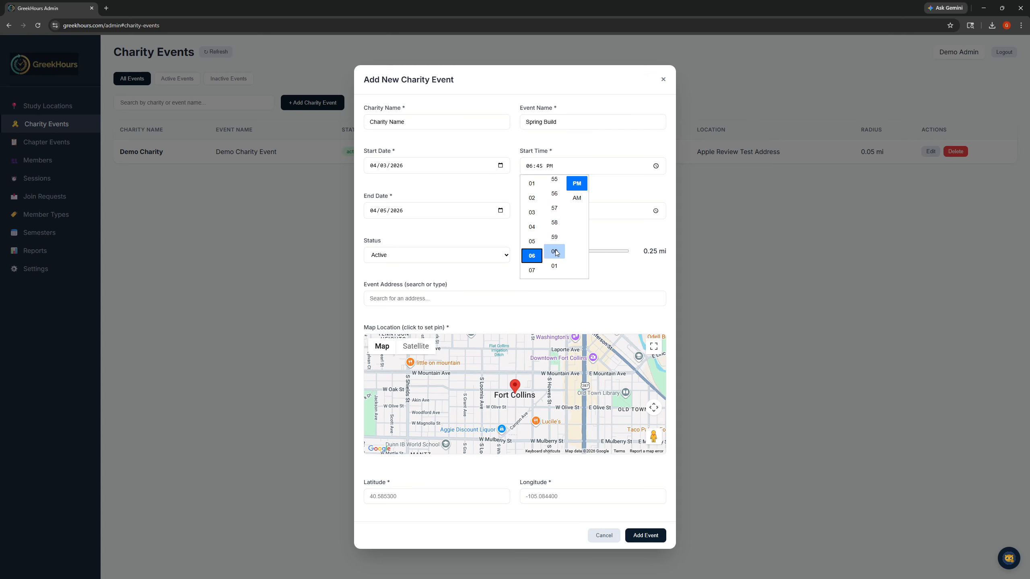
left_click(555, 255)
left_click(576, 198)
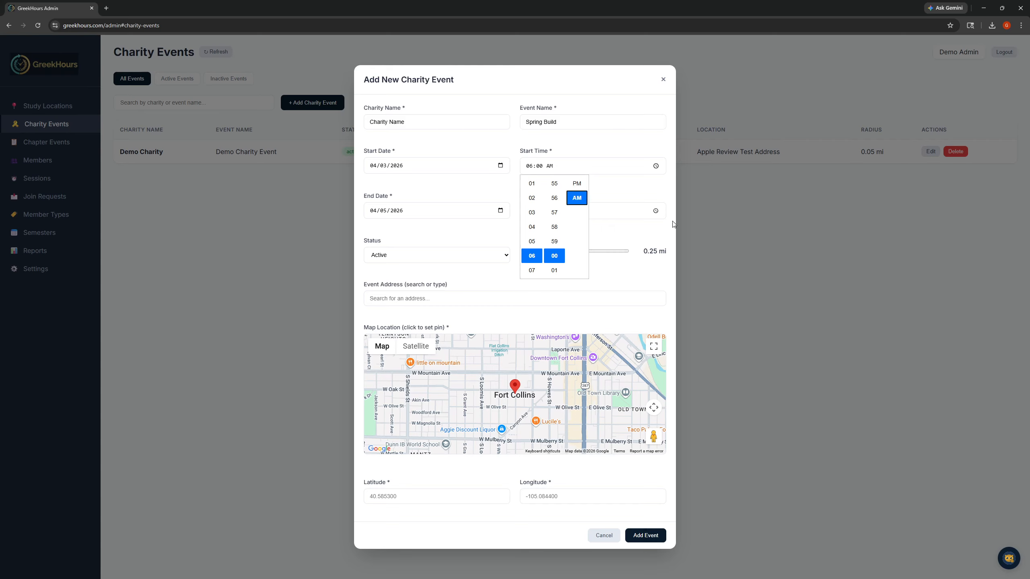
- Set the charity event's end time to 06:00 PM
left_click(655, 215)
left_click(656, 211)
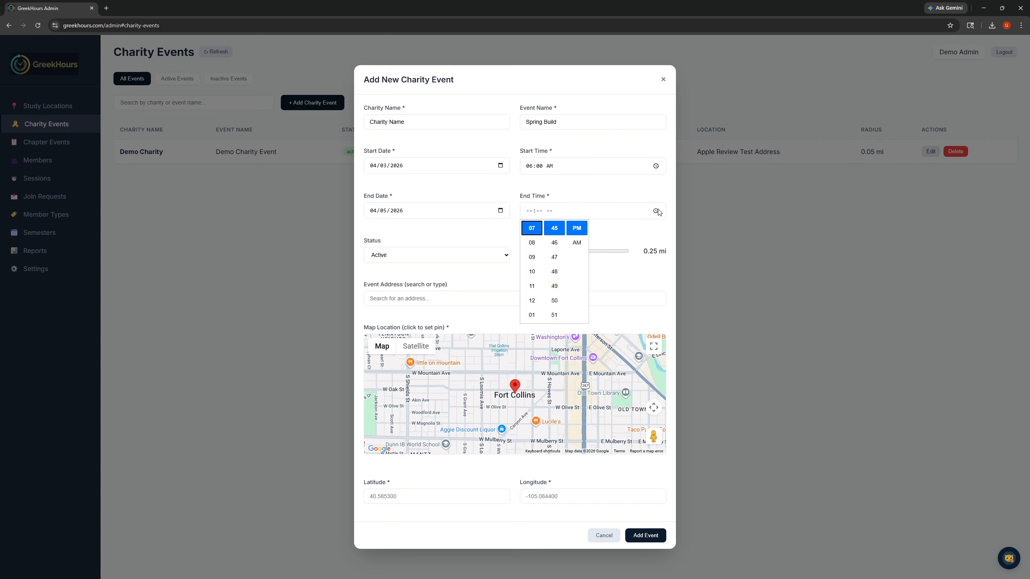
scroll(537, 243, "up", 2)
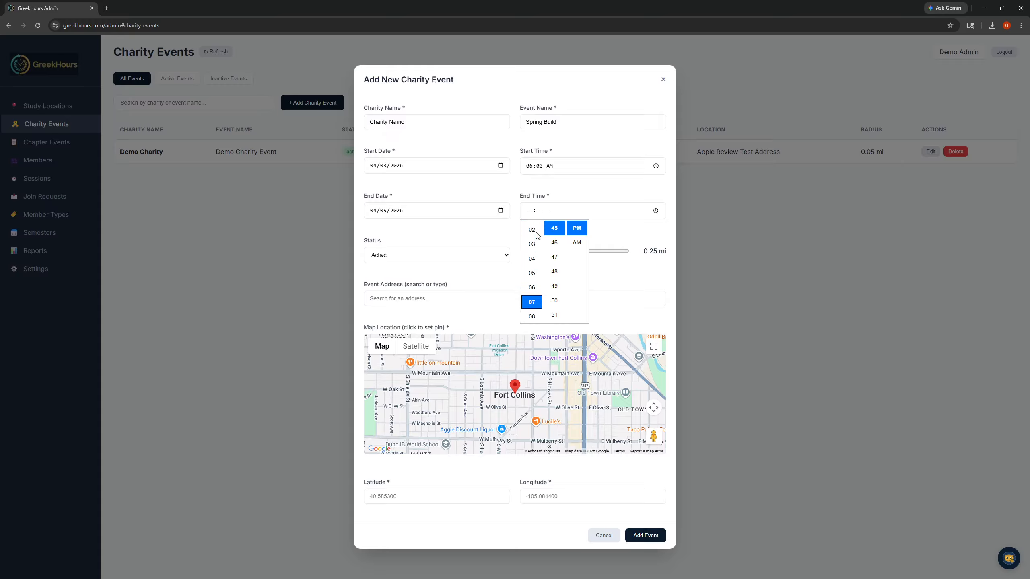
left_click(531, 294)
scroll(554, 268, "up", 10)
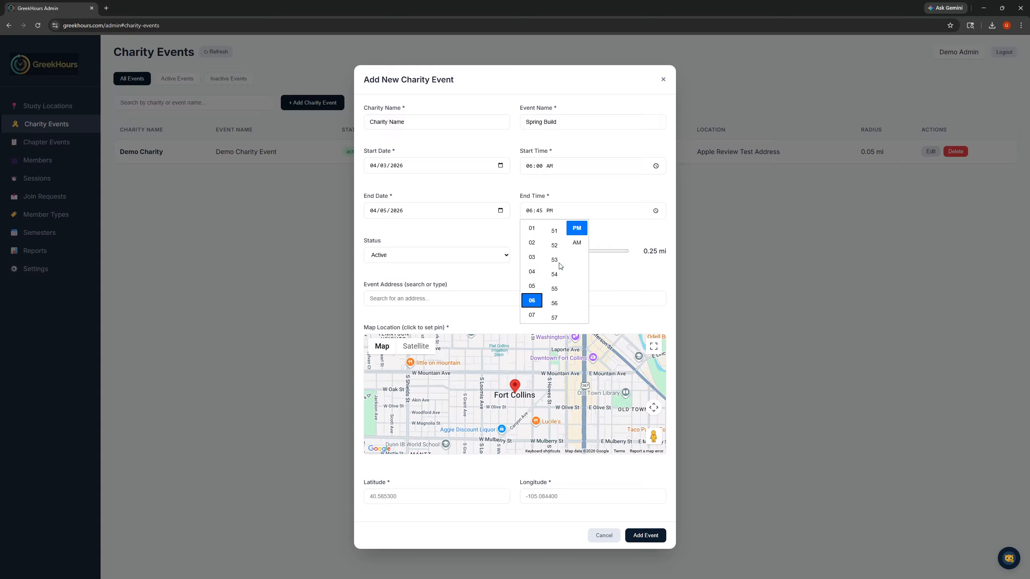
scroll(559, 272, "up", 5)
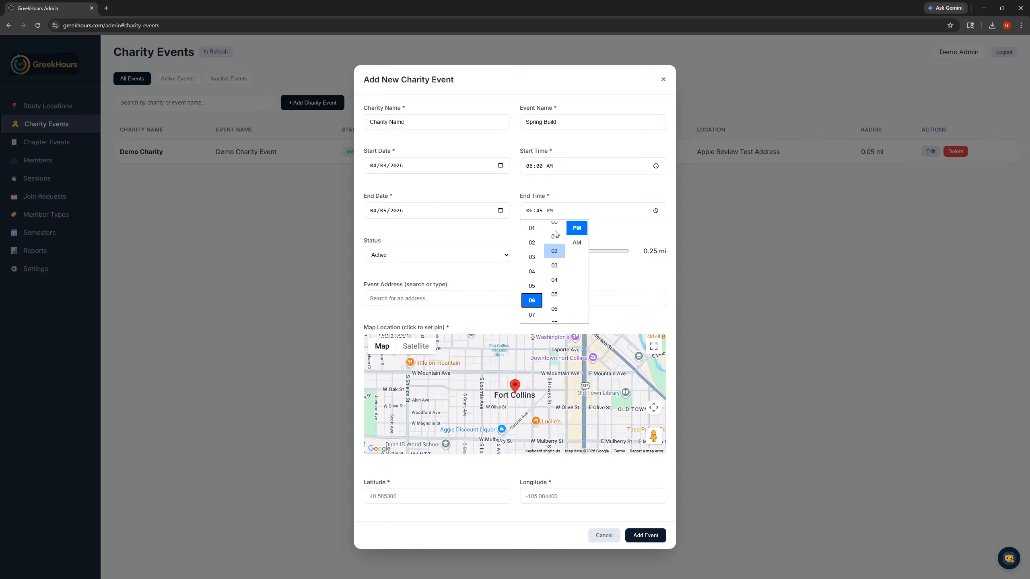
left_click(554, 285)
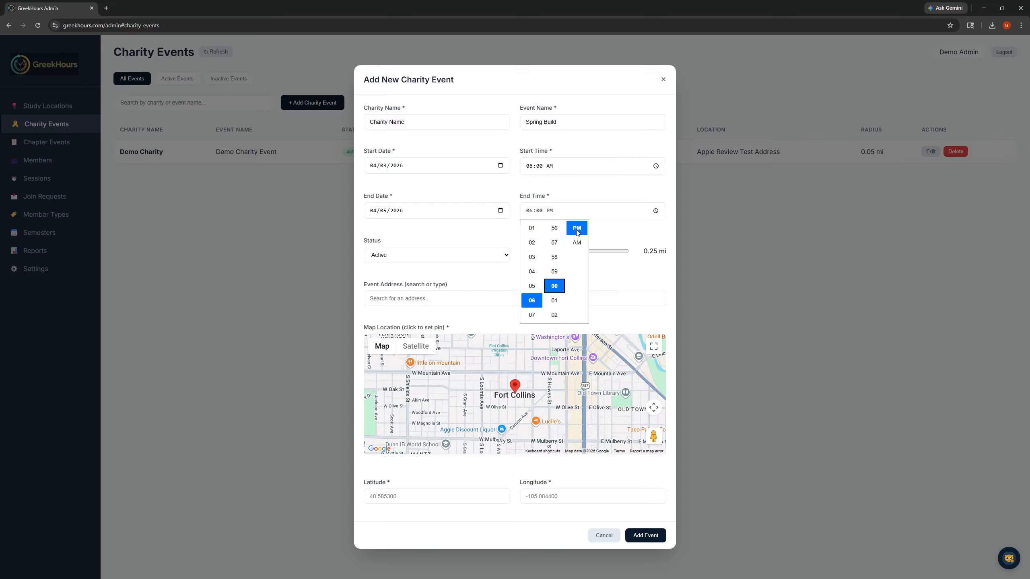
left_click(626, 240)
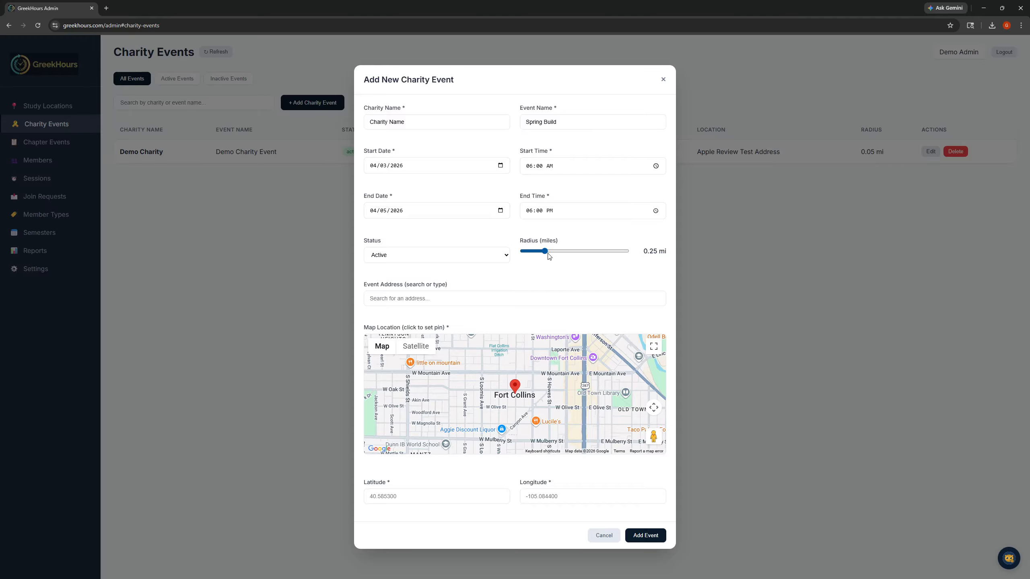
- Give the charity event a 0.2-mile radius and the address of Habitat Denver ReStore on Rio Grande Boulevard, and add the event
left_click_drag(545, 251, 522, 252)
left_click_drag(525, 254, 542, 254)
left_click(499, 293)
type("Habit")
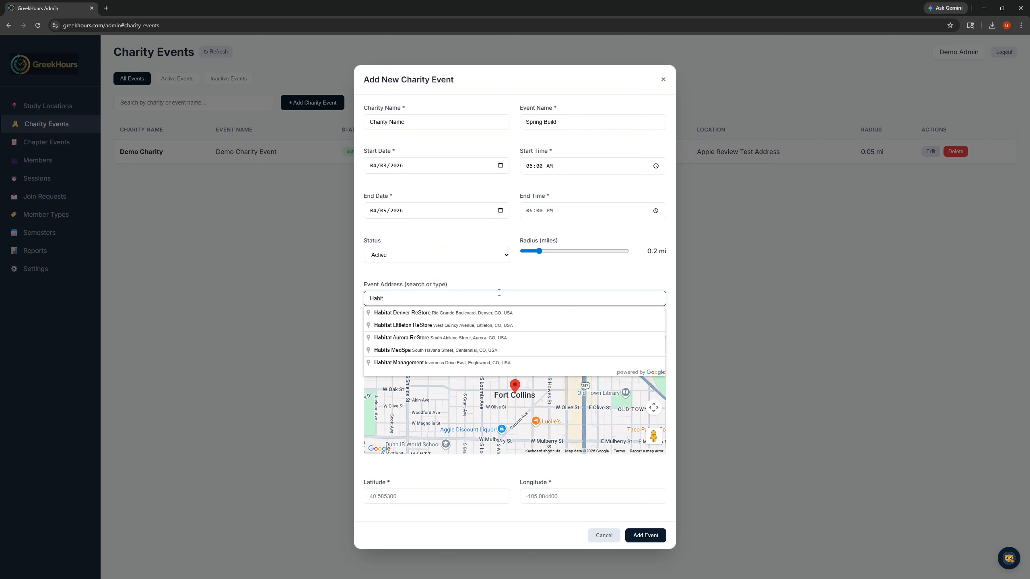
left_click(477, 316)
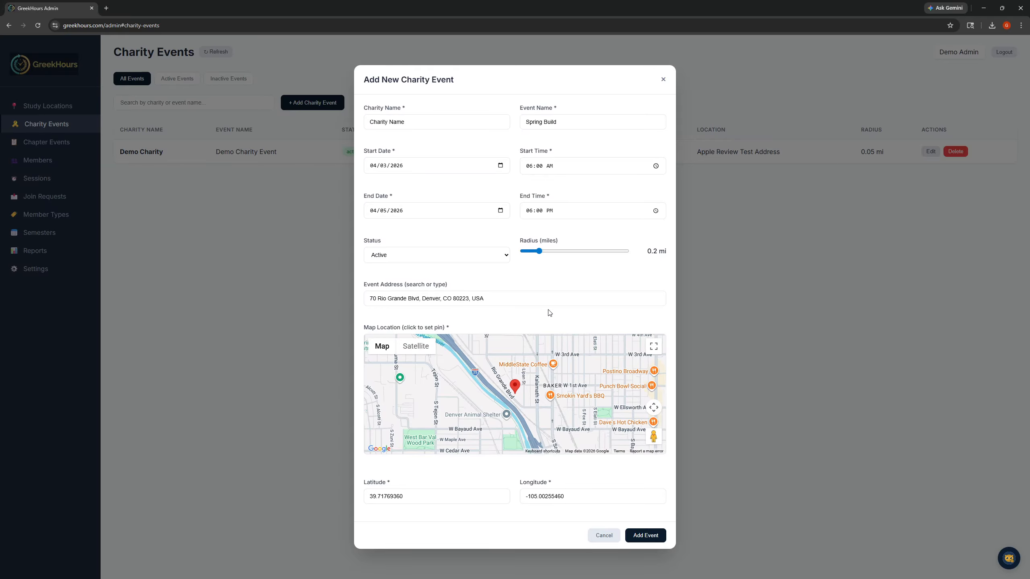
left_click(643, 536)
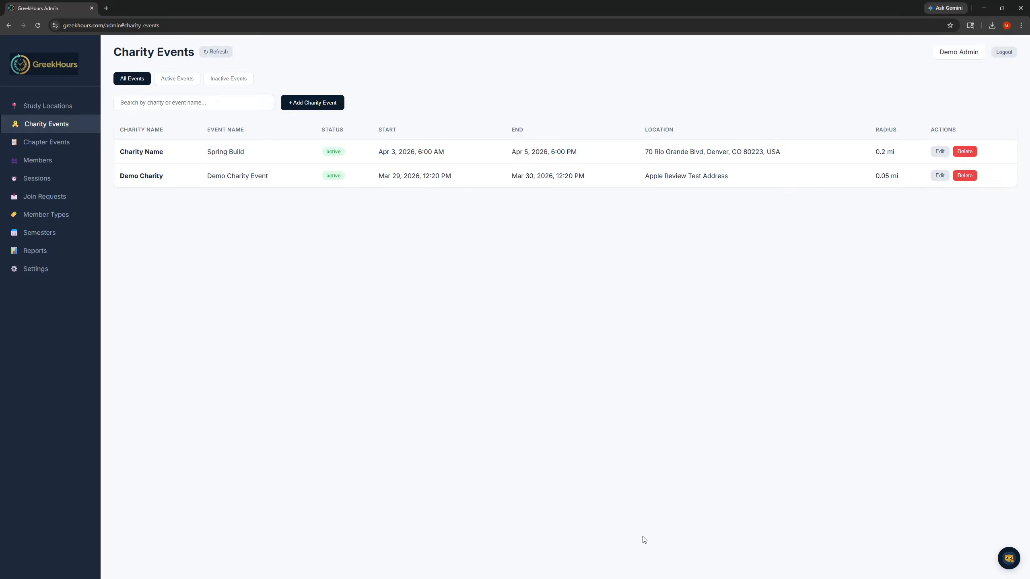
- Start a new chapter event of type Meeting with the event name "Weekly Chapter Meeting"
left_click(66, 149)
left_click(314, 104)
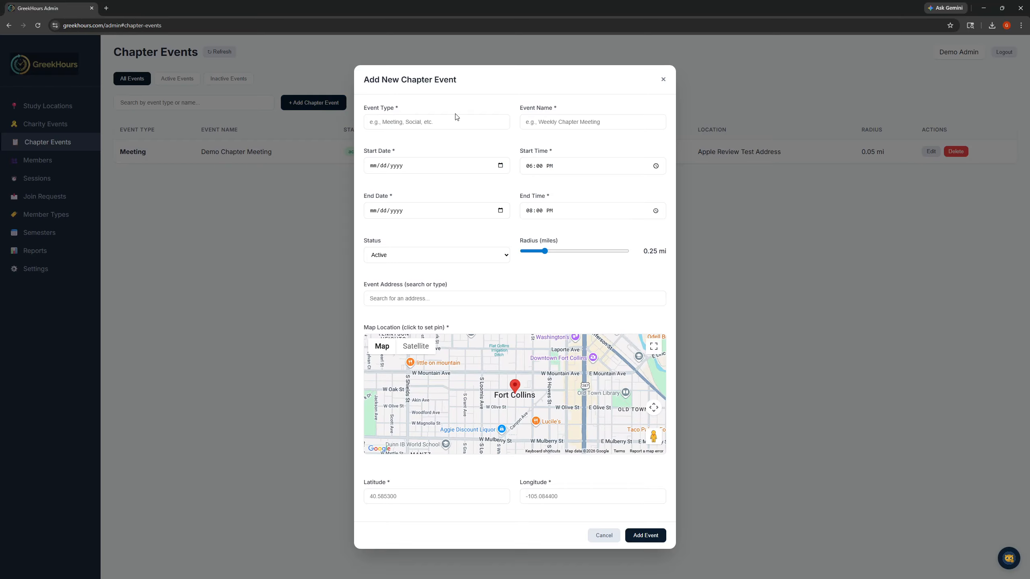
left_click(442, 122)
left_click(441, 123)
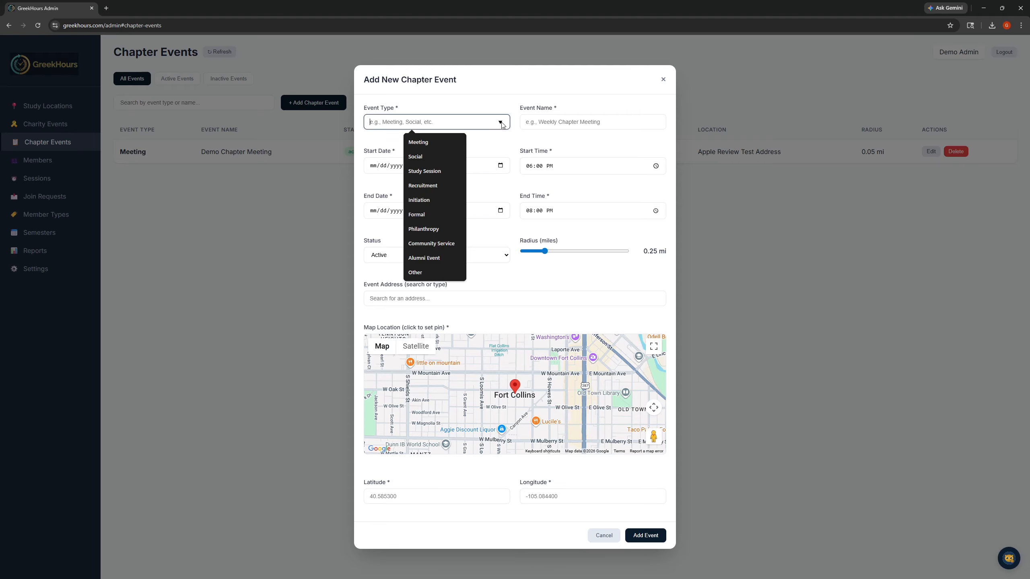
left_click(425, 144)
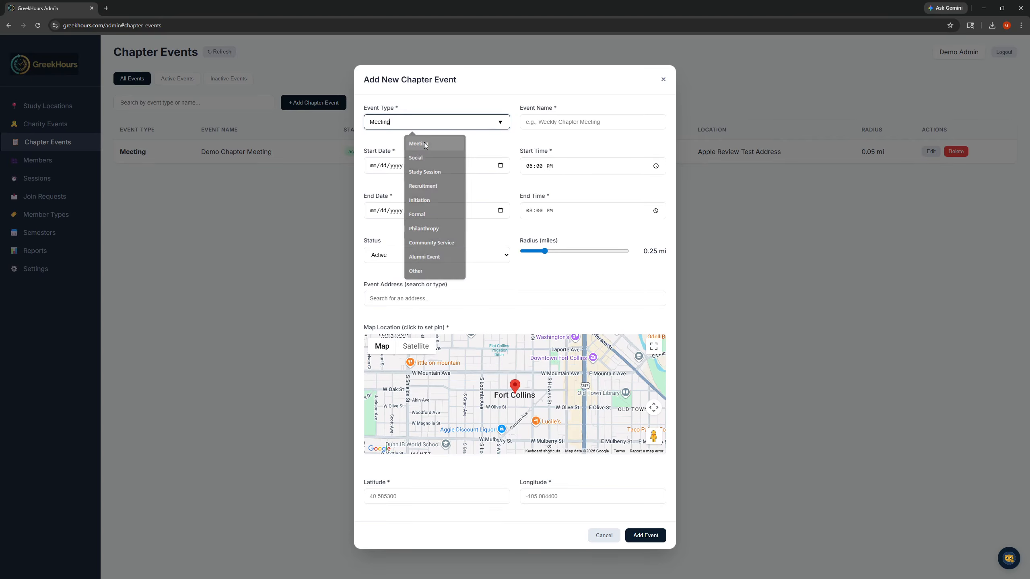
left_click(561, 119)
type("Weekly")
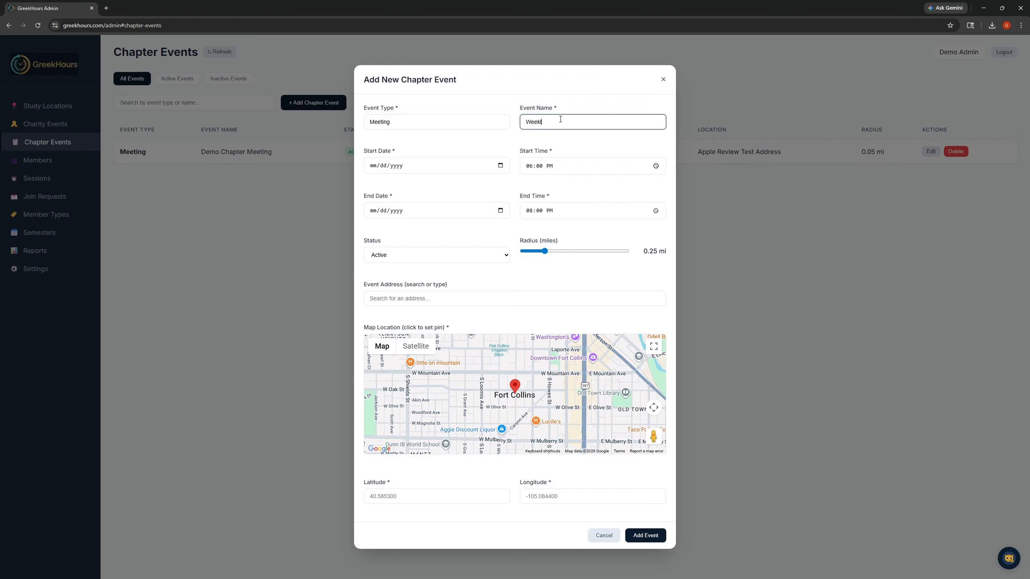
type(" Chapter Meeting")
- Set both the start date and the end date of the chapter event to 03/31/2026
left_click(500, 166)
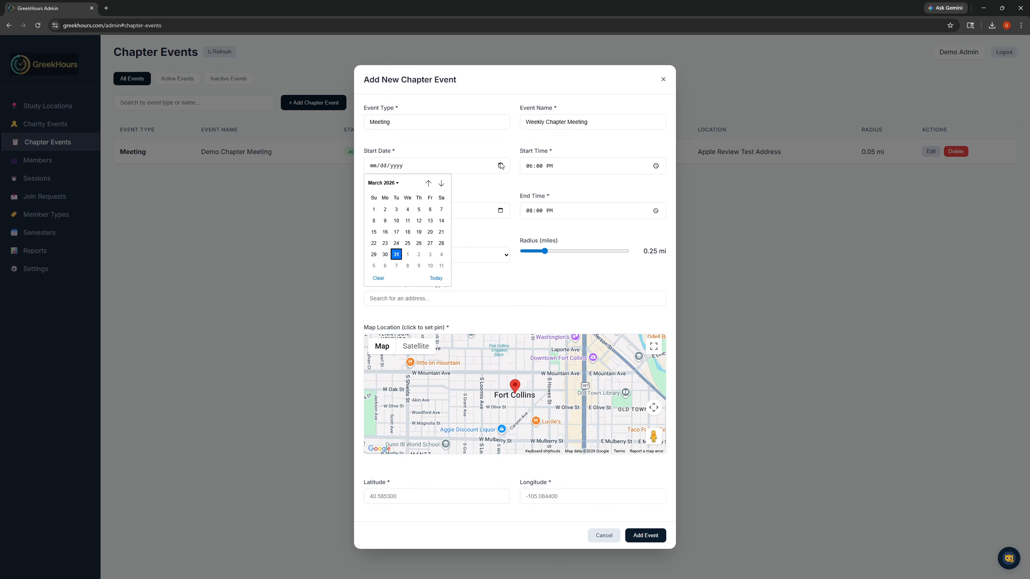
left_click(397, 255)
left_click(500, 211)
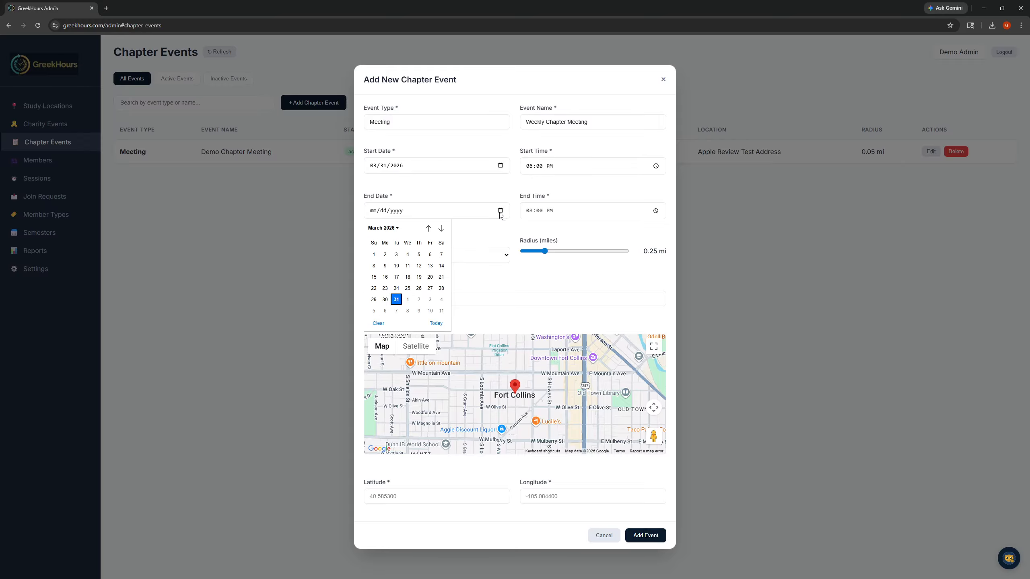
left_click(397, 300)
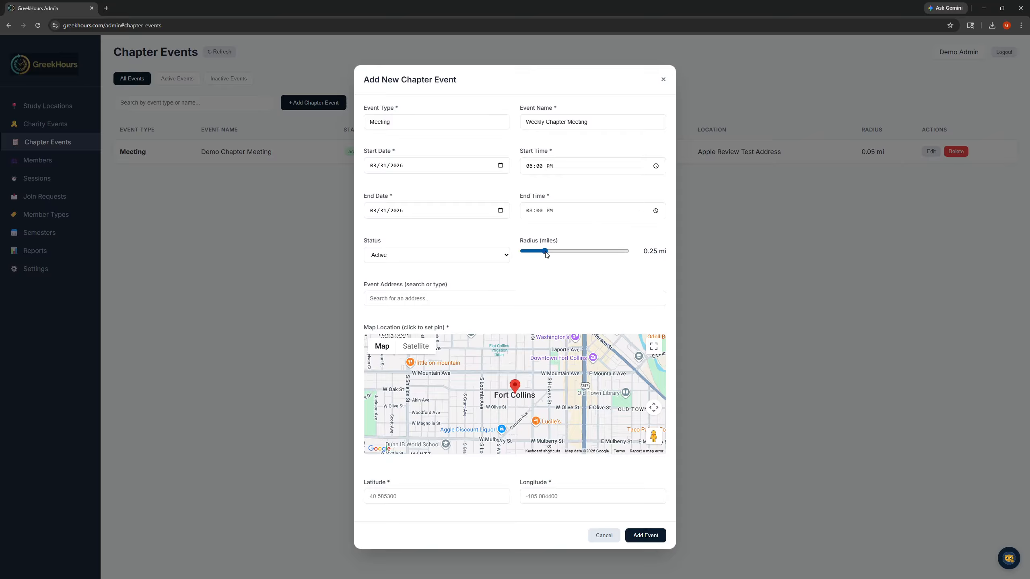
- Give the chapter event a 0.05-mile radius and the address of Kappa Alpha Psi on North Downing Street, Denver, and add the event
left_click_drag(545, 251, 523, 251)
left_click(508, 302)
type("Kappa")
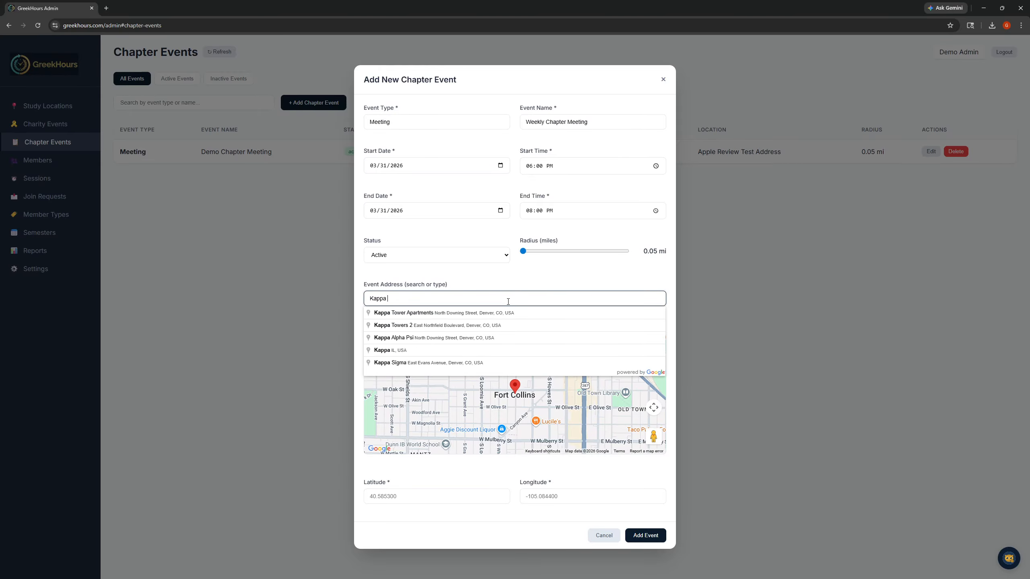
key("Down")
key("Down")
key("Down")
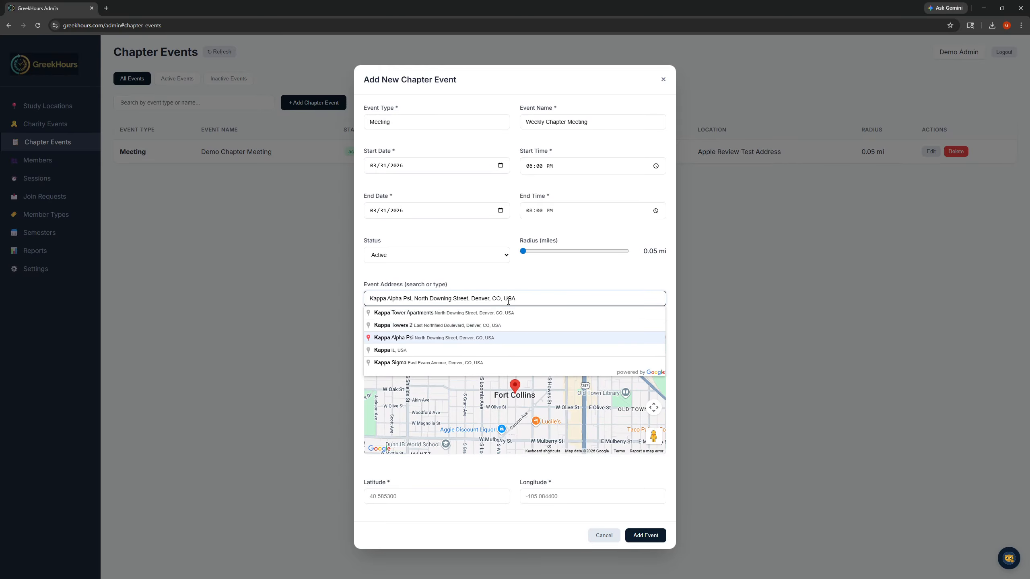
left_click(473, 338)
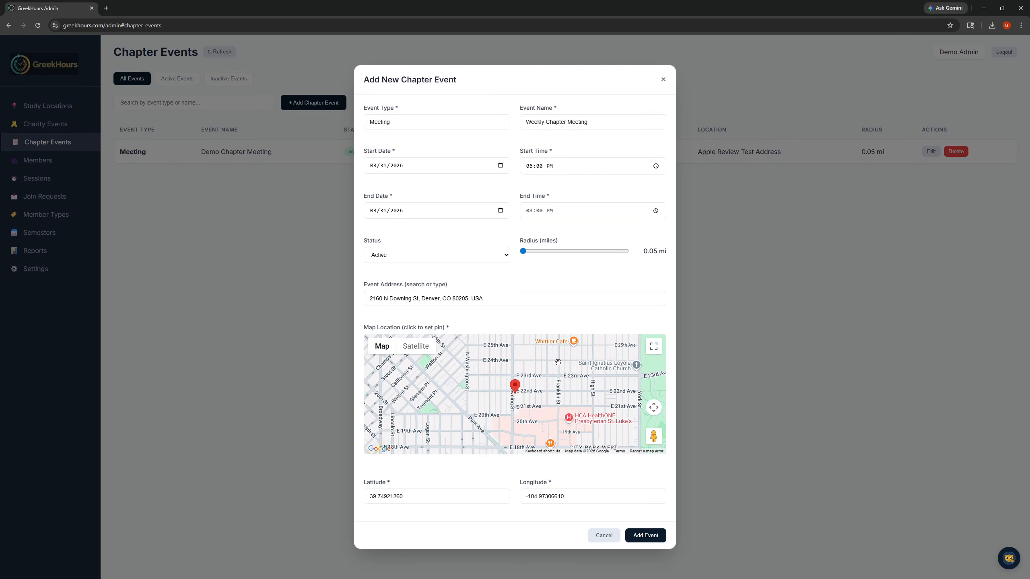
left_click(651, 537)
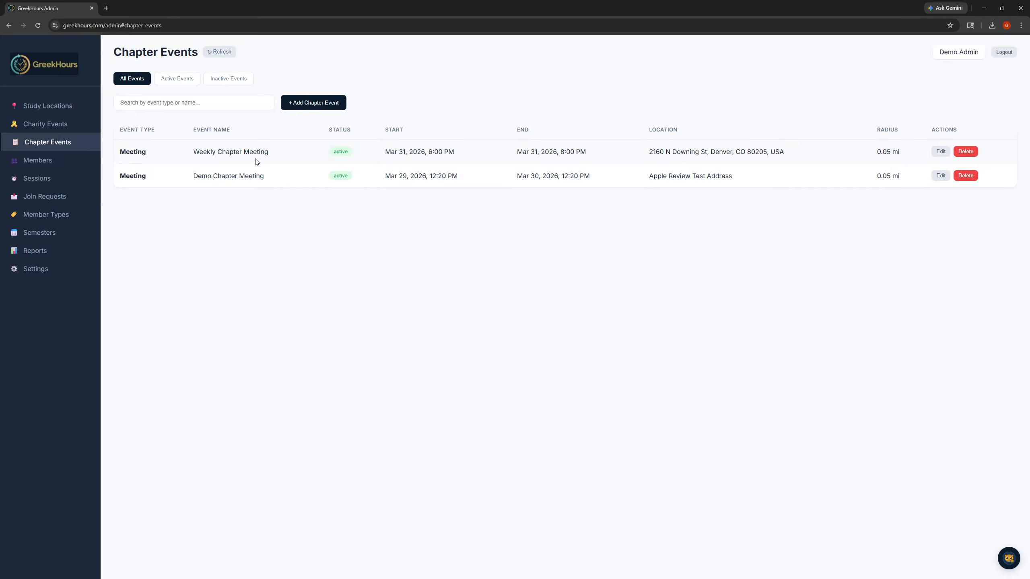
- Rename the Weekly Chapter Meeting event to "April Chapter Meeting" and save the update
left_click(940, 152)
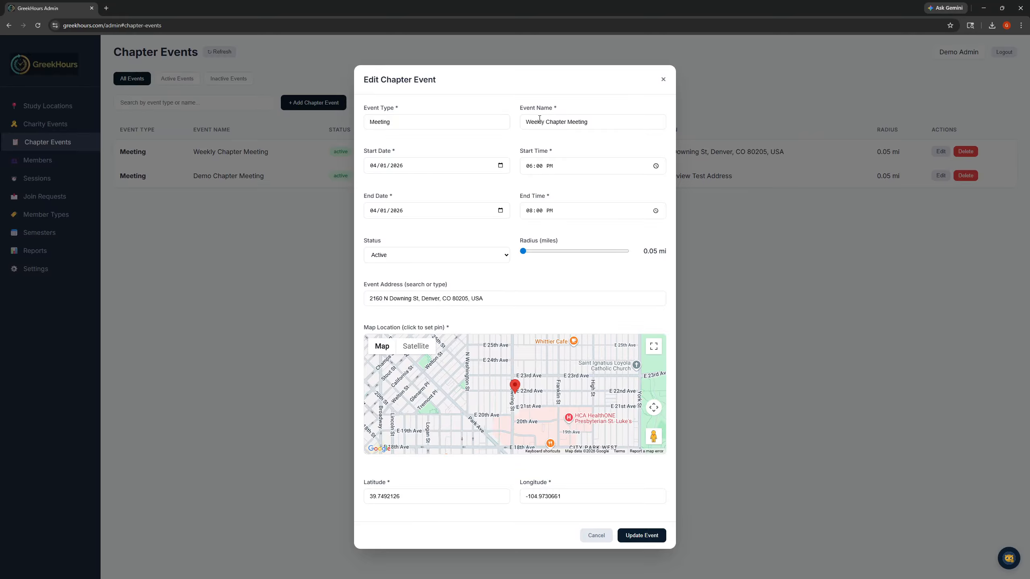
left_click(528, 122)
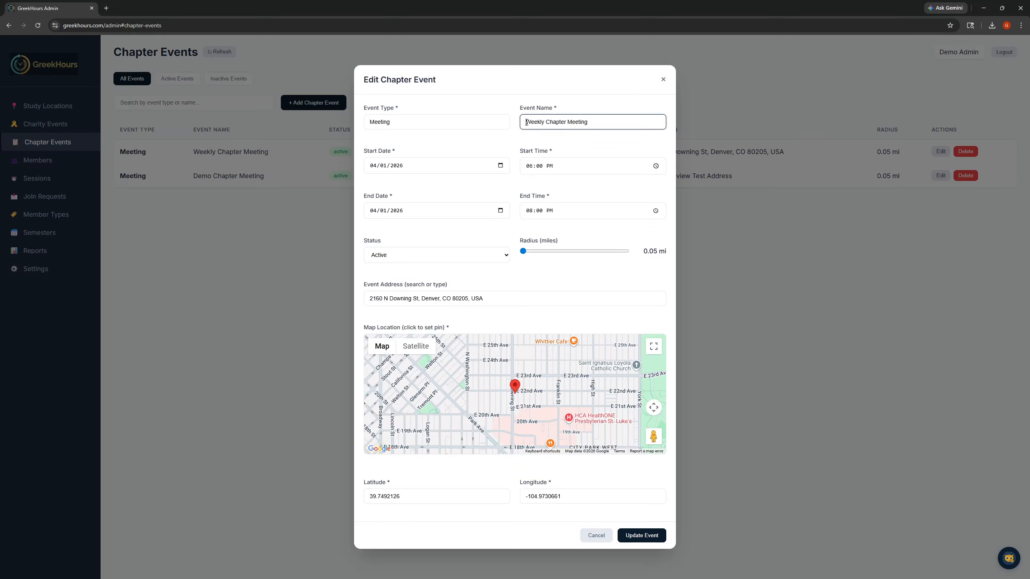
left_click_drag(527, 122, 546, 121)
type("April")
left_click(643, 536)
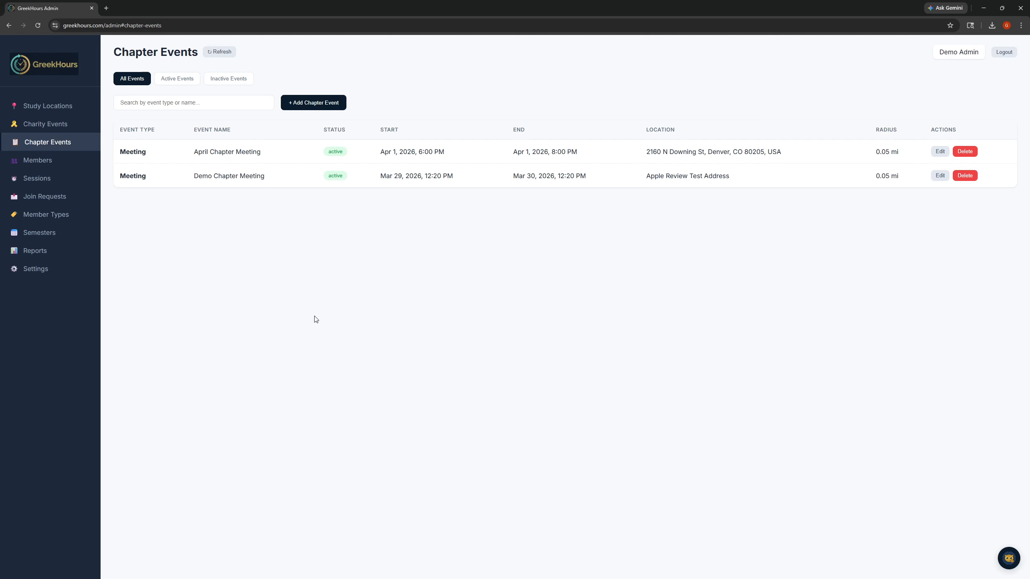
- Review the form for adding a member and the list of sent invites in member management, closing both without changes
left_click(42, 162)
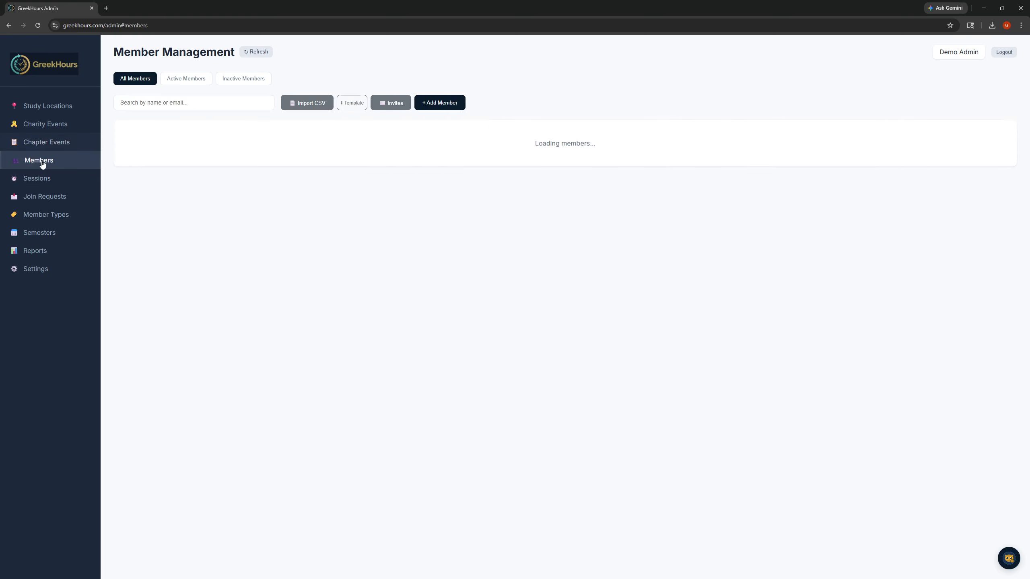
left_click(434, 103)
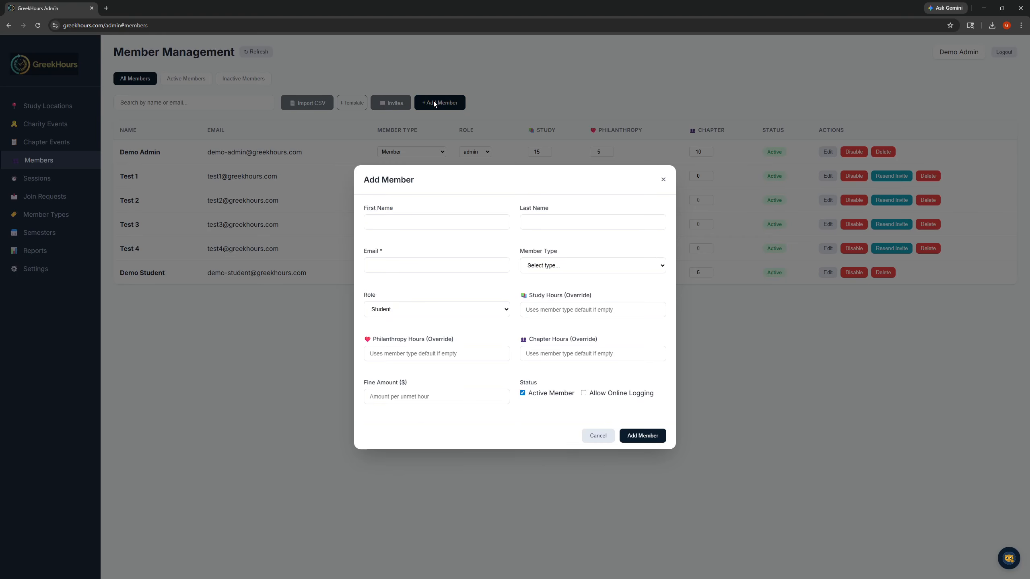
left_click(608, 438)
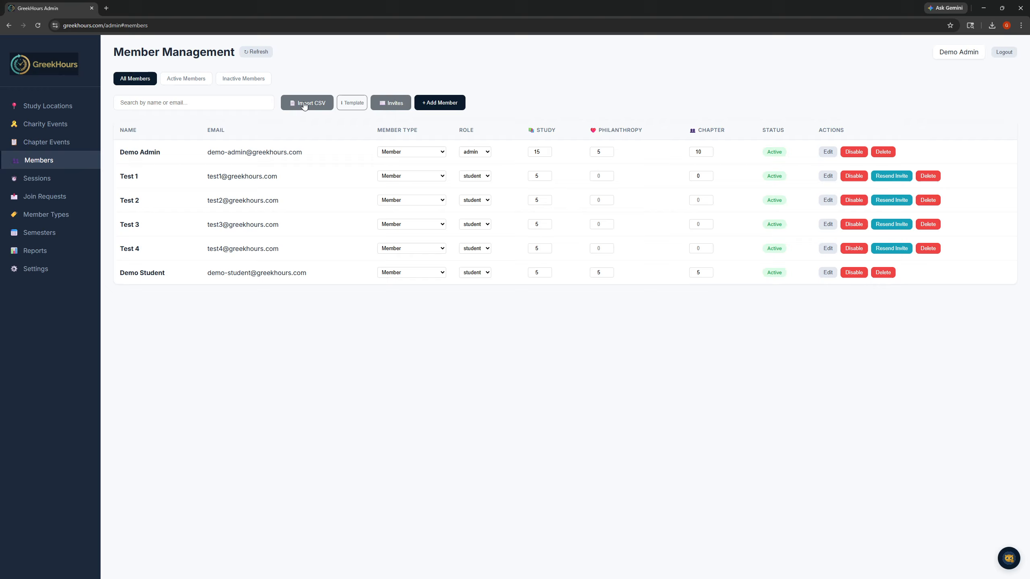
left_click(388, 104)
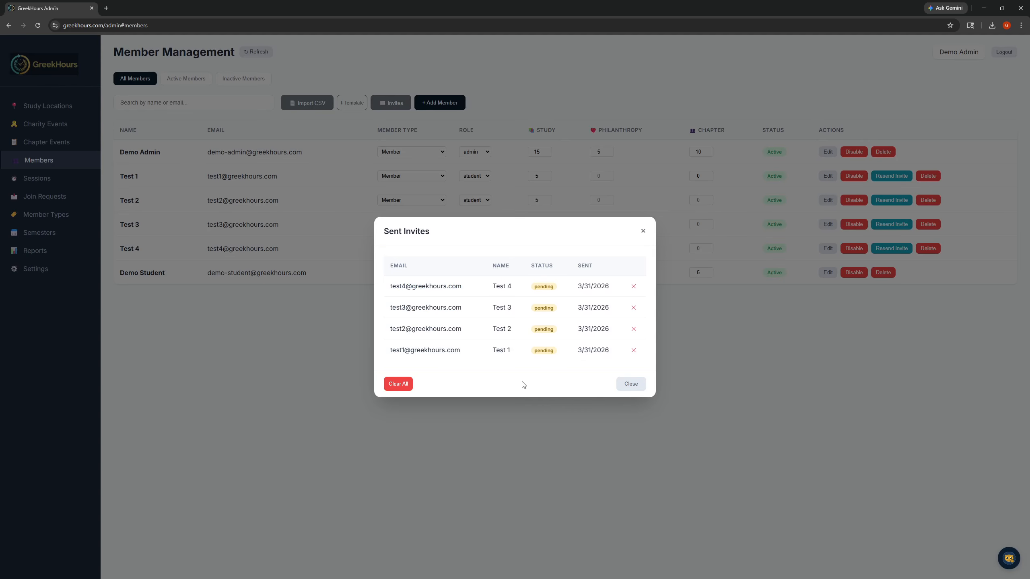
left_click(635, 390)
left_click(635, 389)
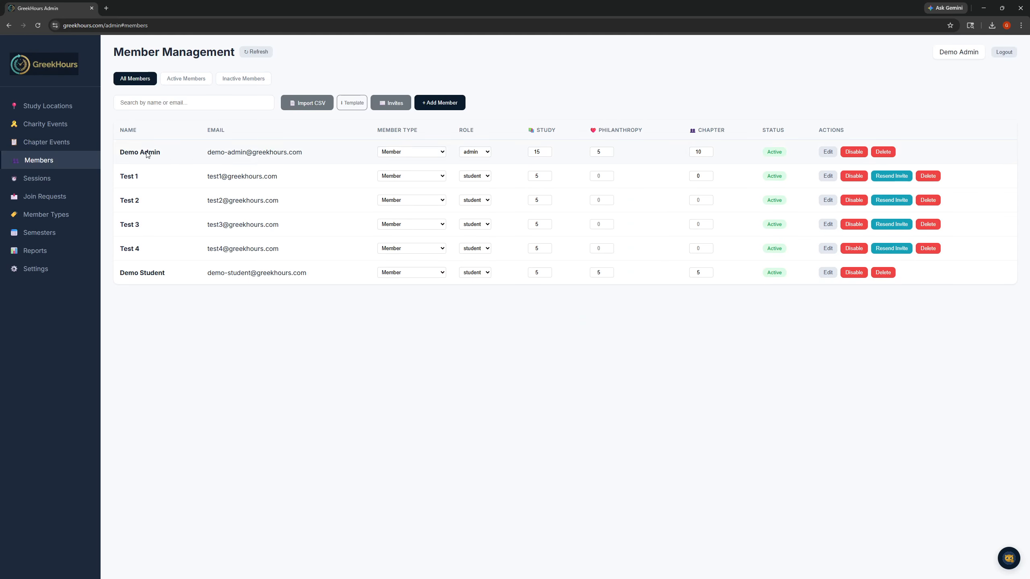
- Review the study locations, charity events, chapter events, member types and semesters set up for the chapter
left_click(42, 109)
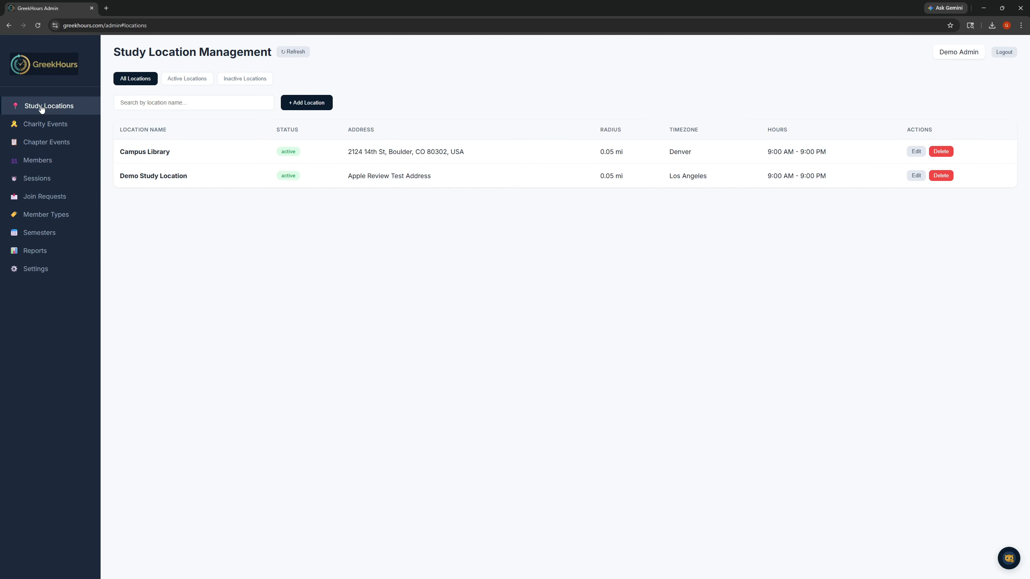
left_click(37, 124)
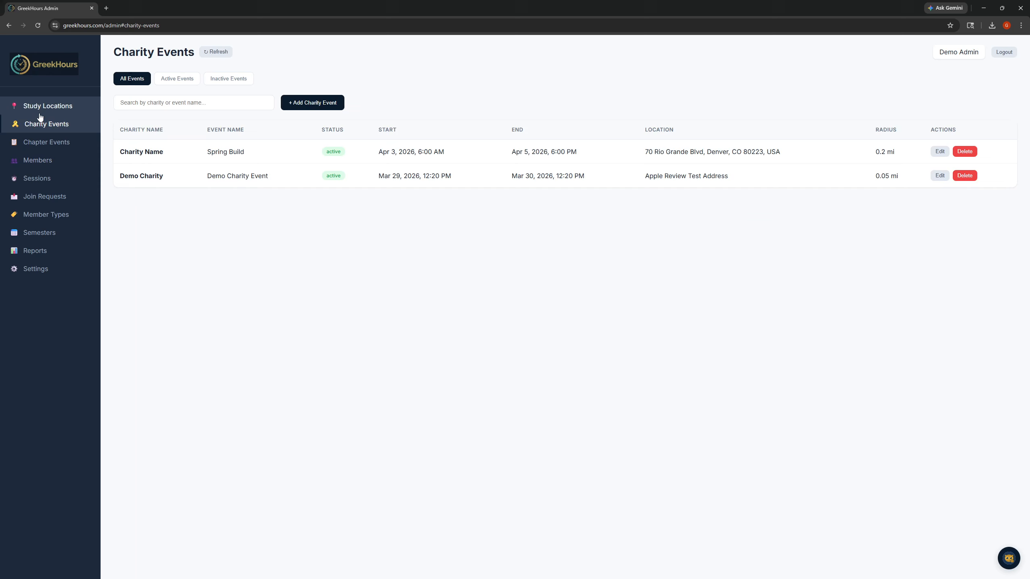
left_click(31, 143)
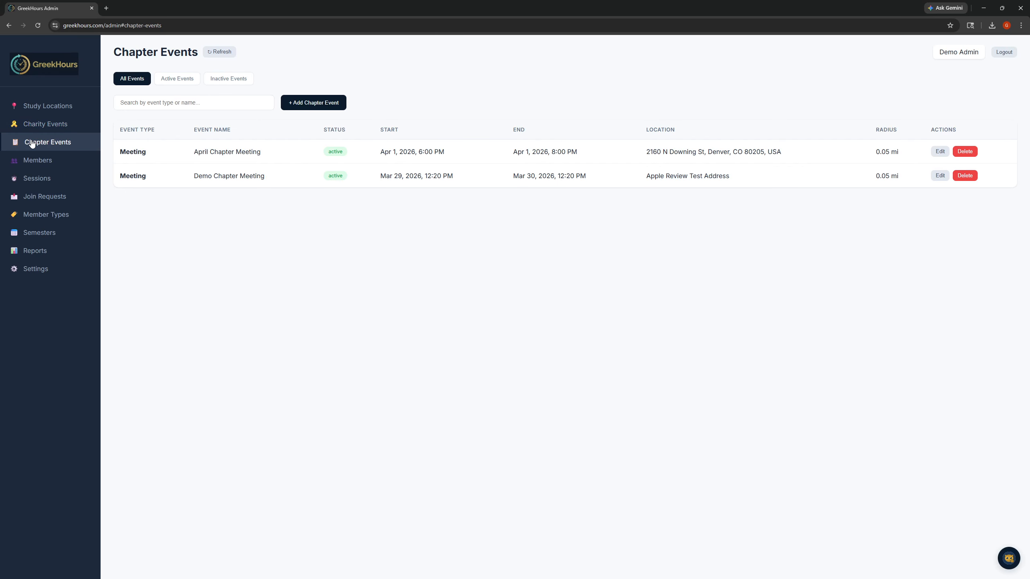
left_click(50, 217)
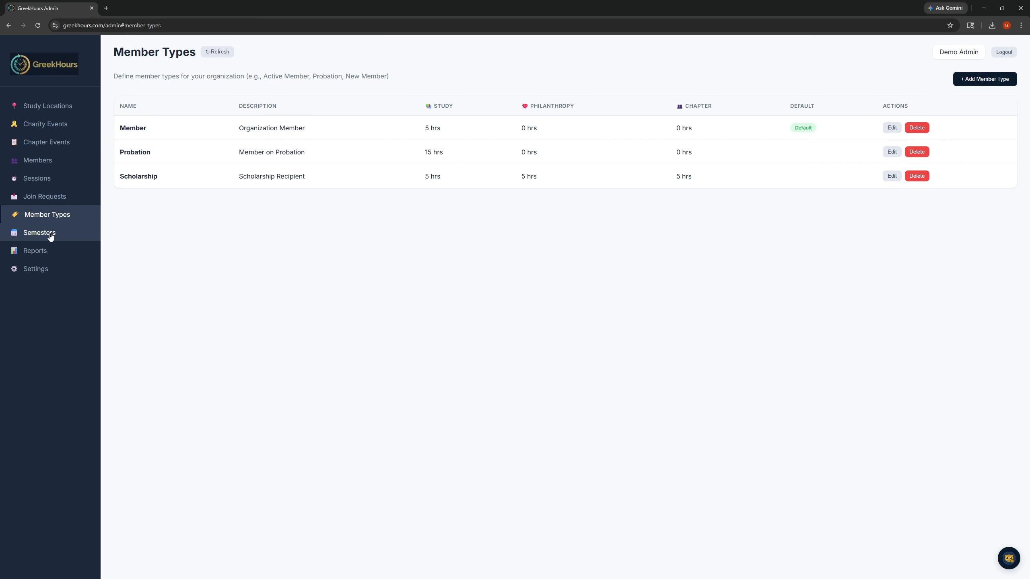
left_click(50, 237)
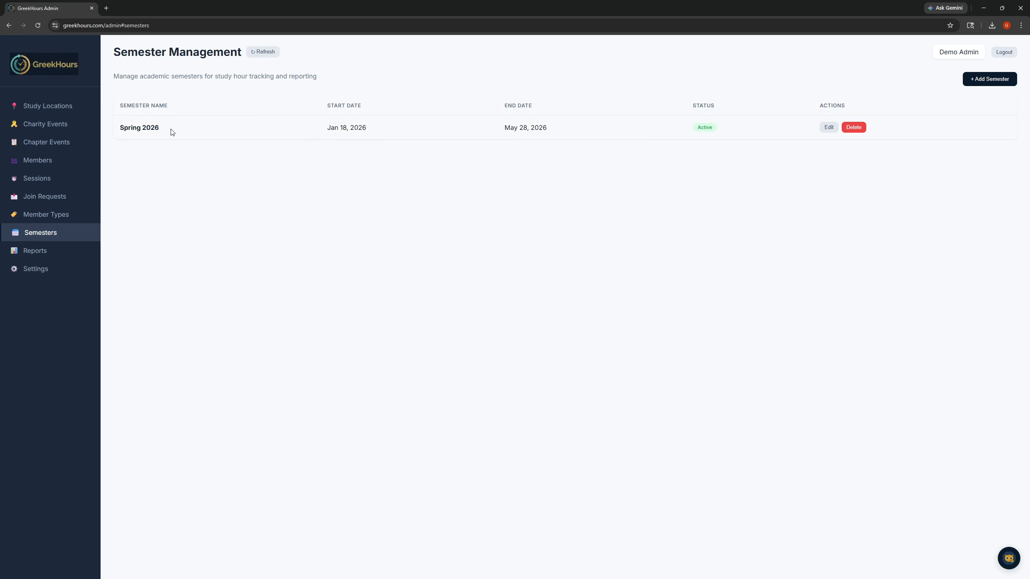